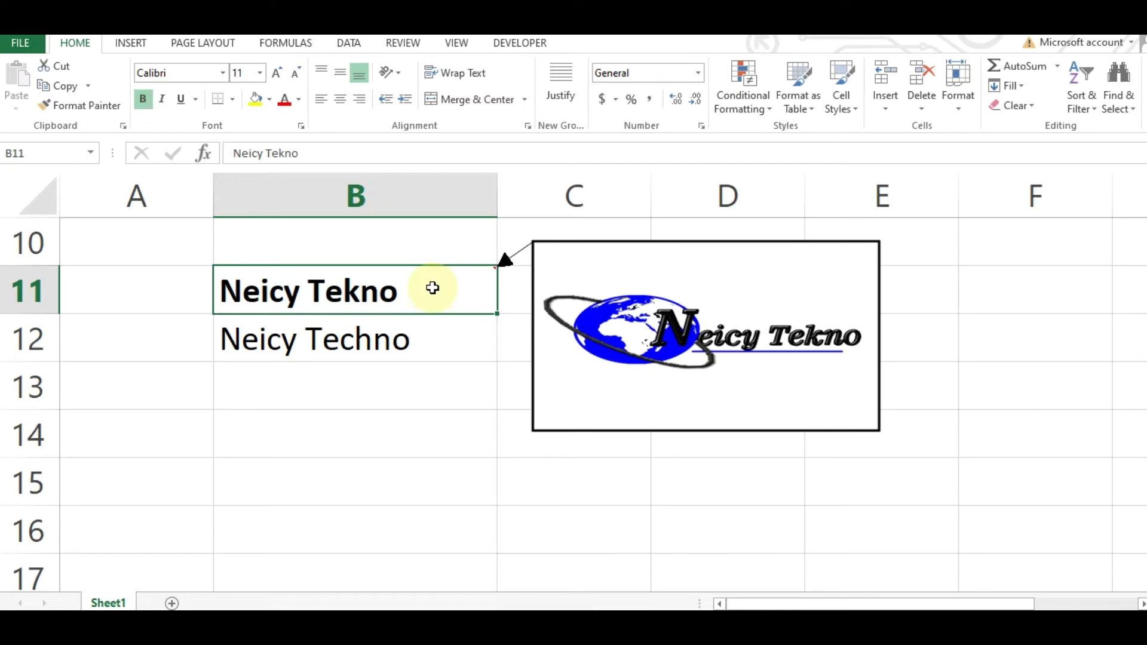
# Select cell B12 (Neicy Techno) and add a new comment to it from the Review tab.
pyautogui.click(348, 405)
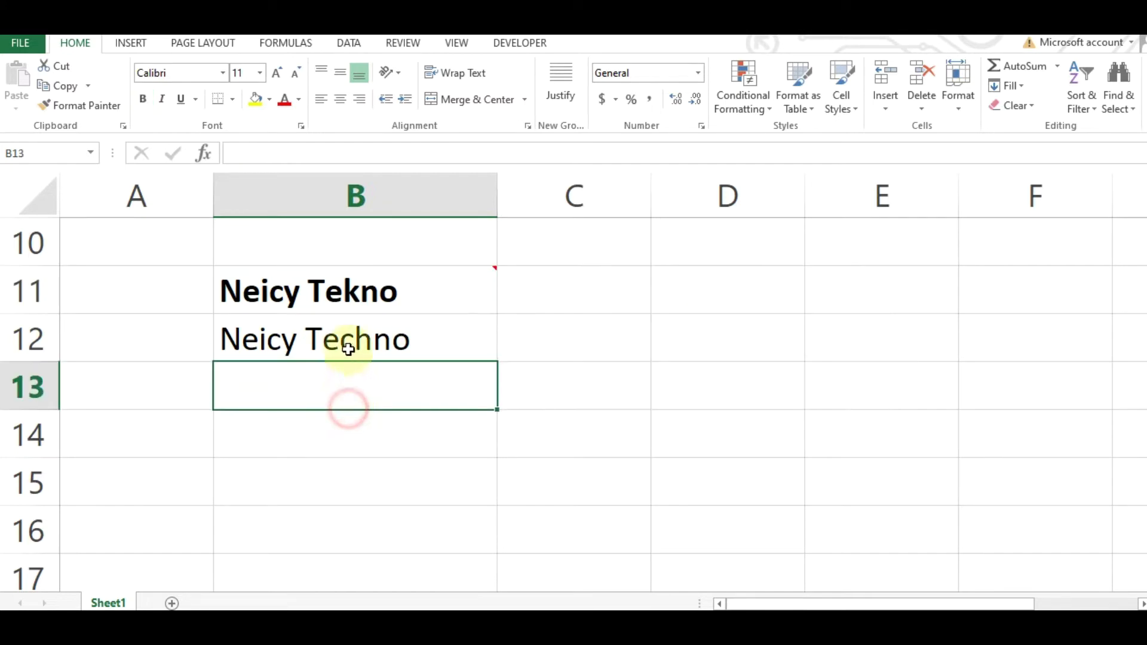
pyautogui.click(348, 340)
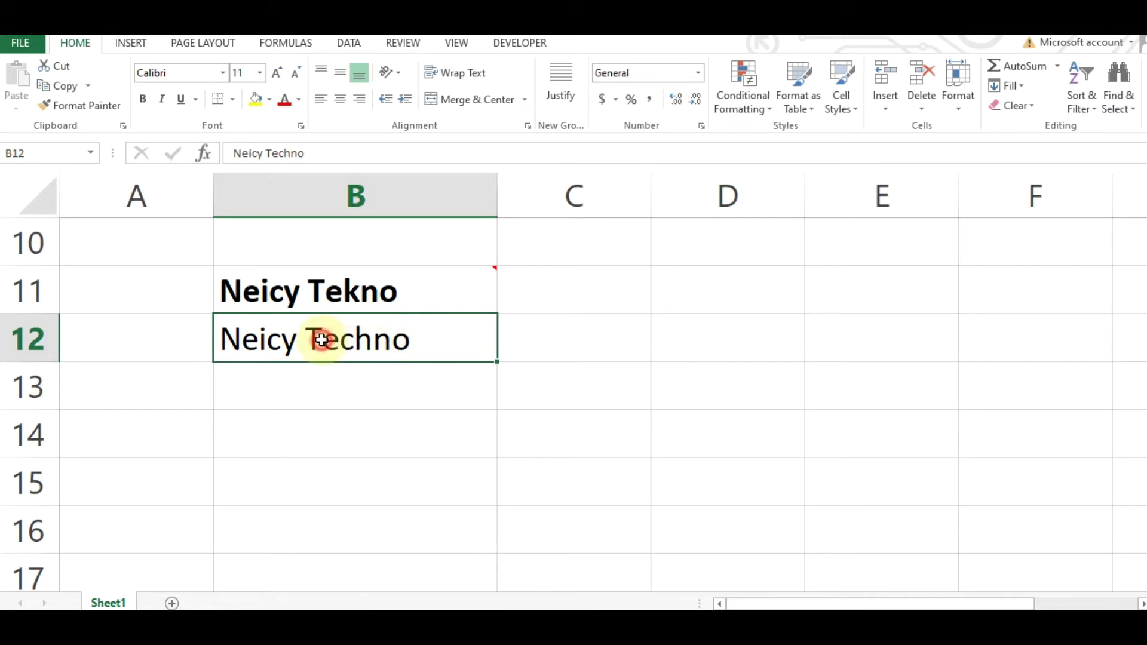
pyautogui.click(357, 339)
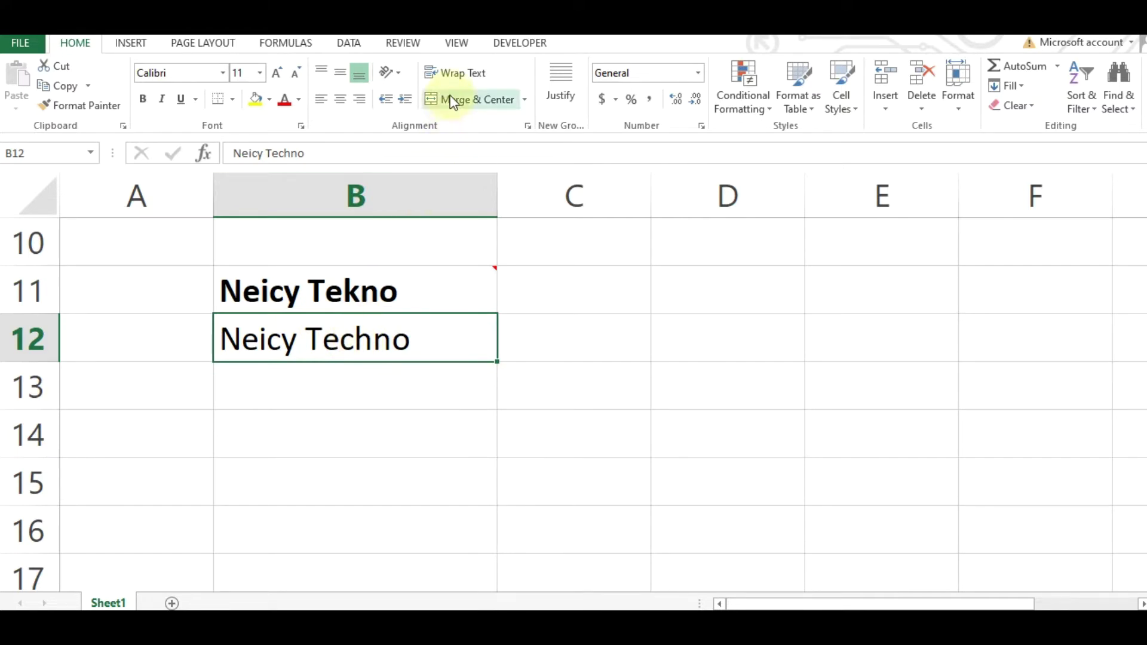
pyautogui.click(454, 45)
pyautogui.click(420, 46)
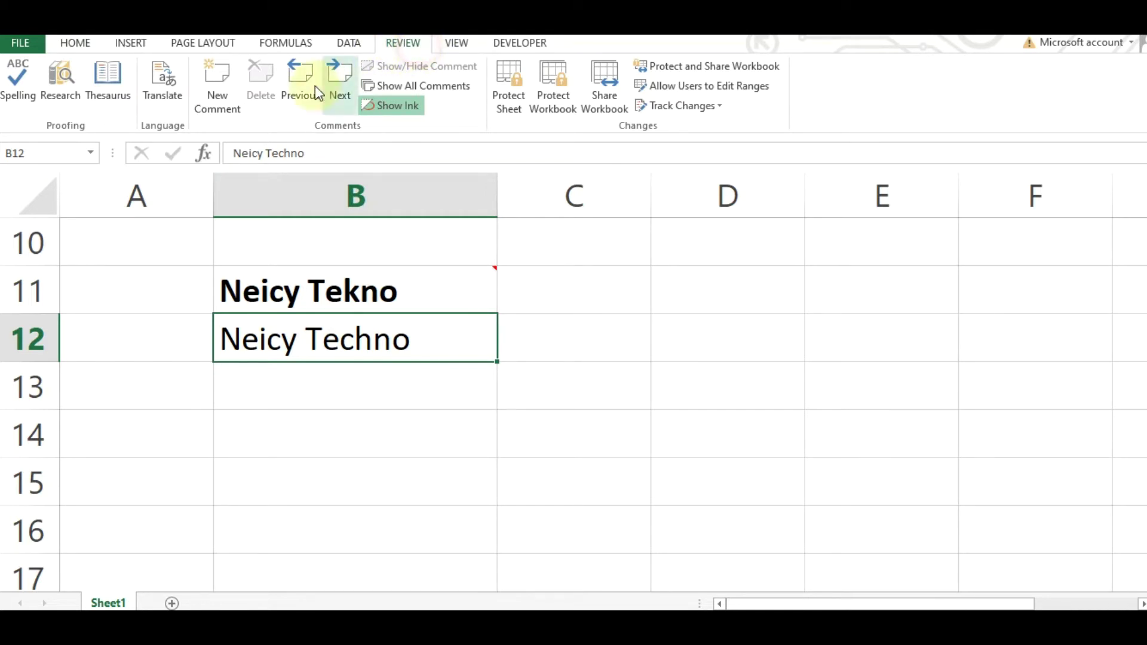
pyautogui.click(214, 85)
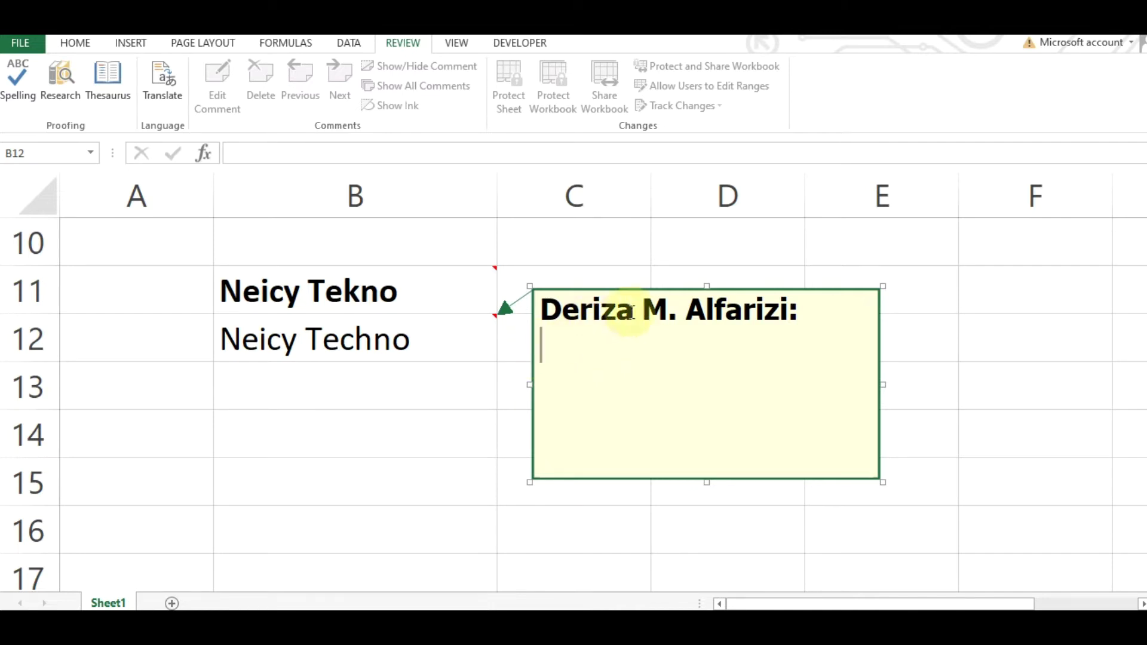
# Delete the author name line so B12's comment box is completely blank.
pyautogui.moveTo(547, 308); pyautogui.dragTo(592, 330)
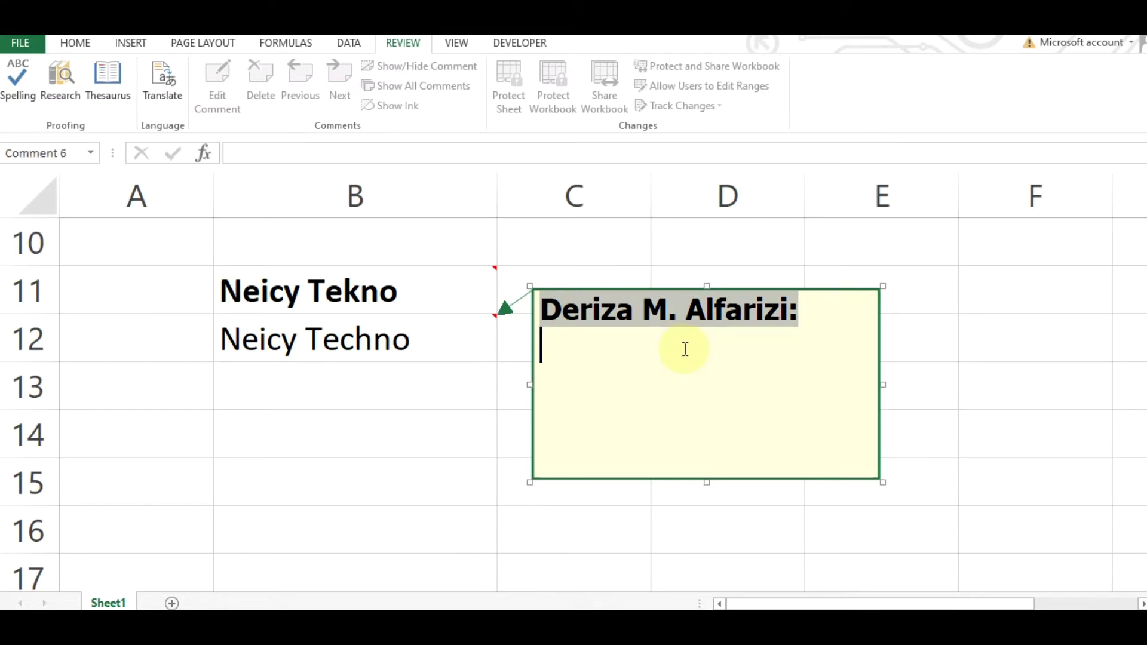
pyautogui.press('Delete')
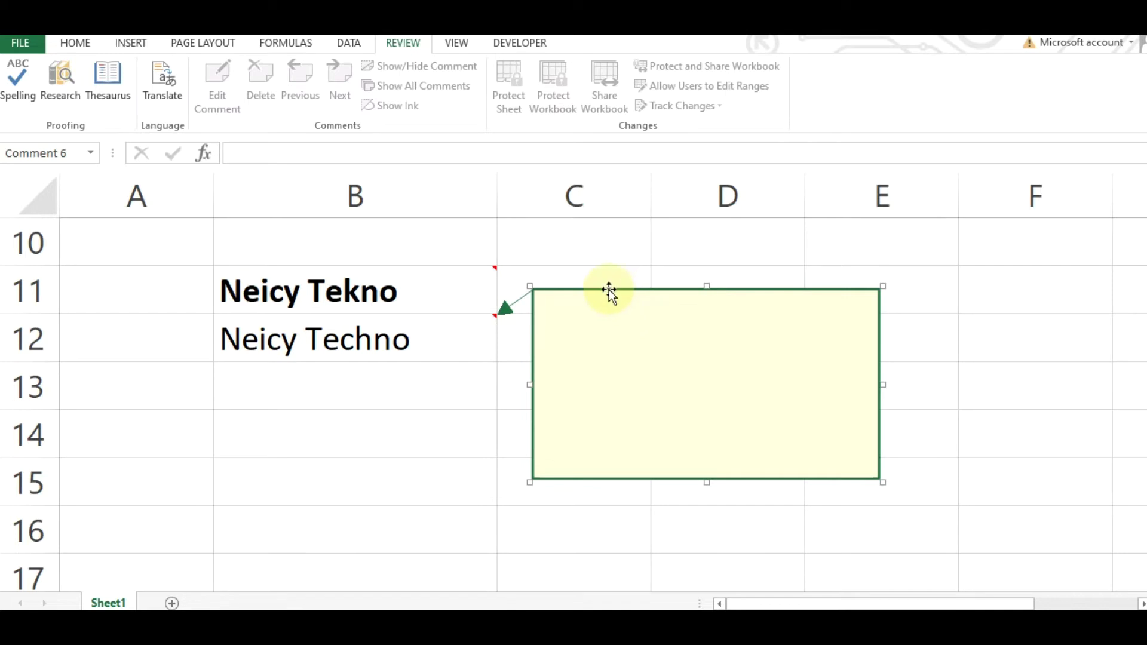
pyautogui.rightClick(608, 288)
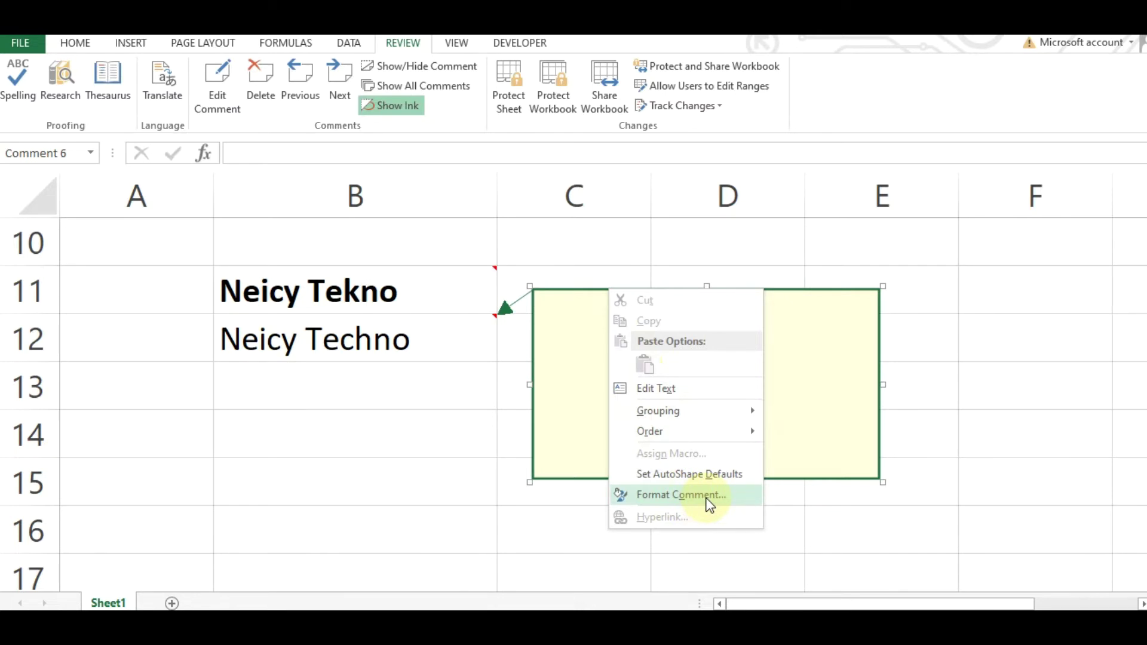
pyautogui.click(681, 495)
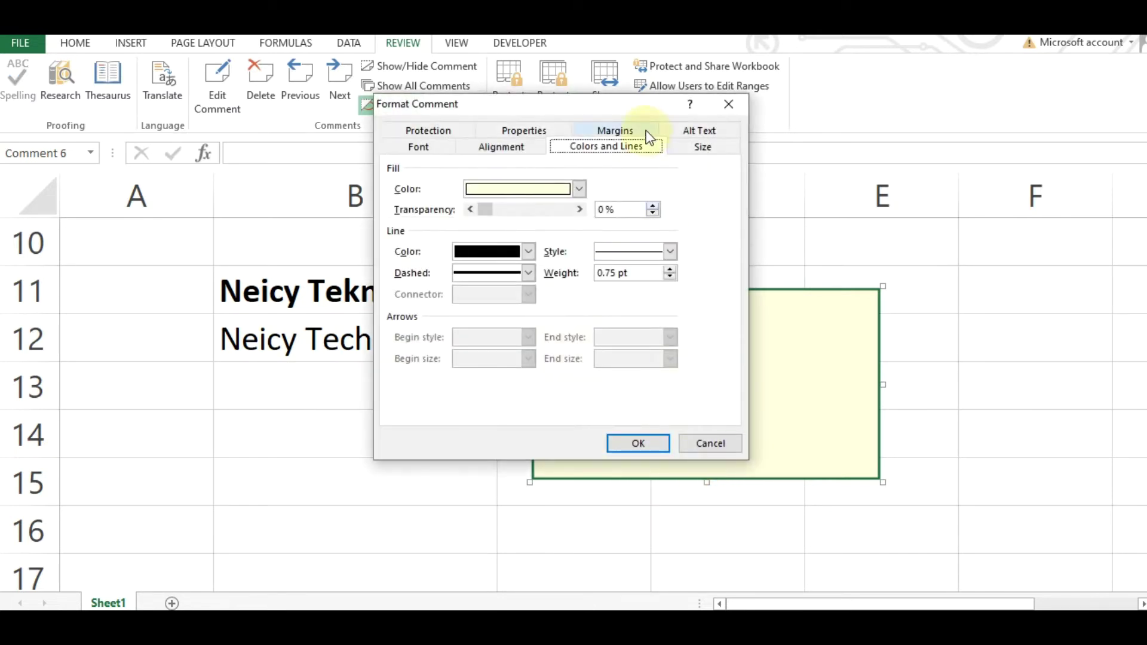
pyautogui.moveTo(625, 103)
pyautogui.mouseDown()
pyautogui.moveTo(441, 196)
pyautogui.moveTo(381, 195)
pyautogui.mouseUp()
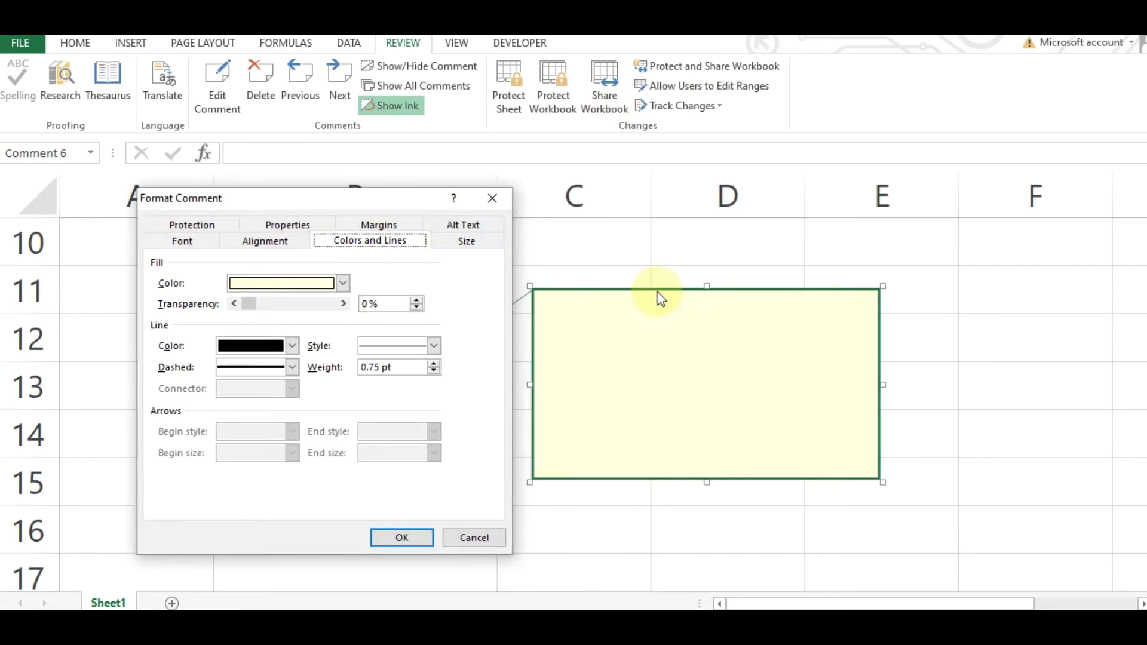
pyautogui.click(492, 198)
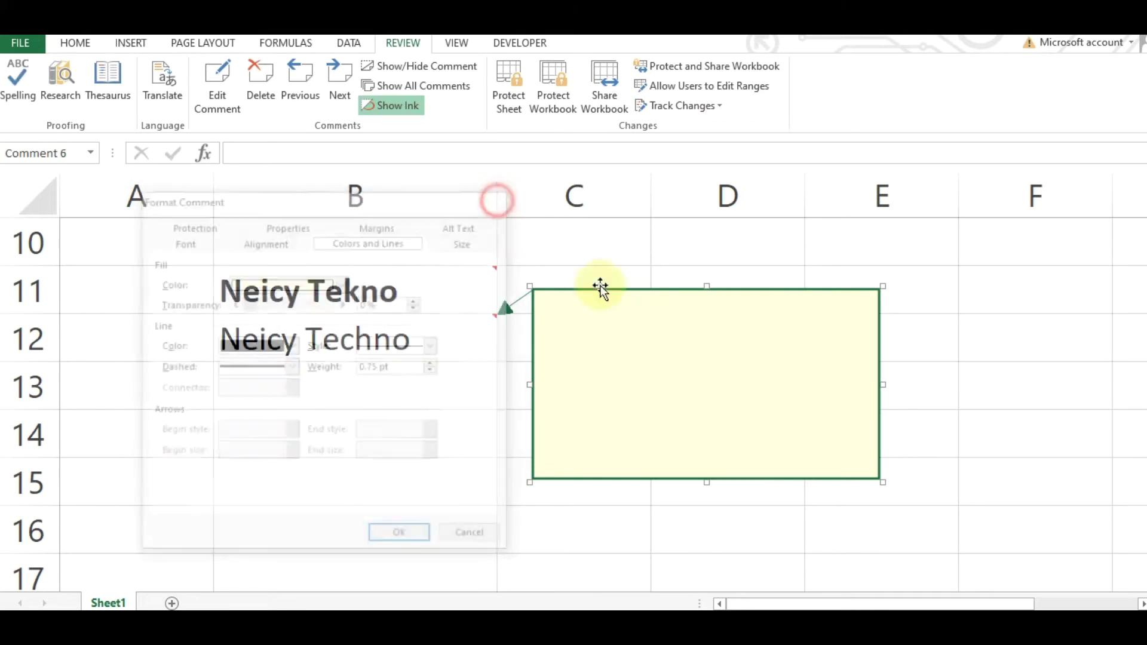
pyautogui.rightClick(653, 345)
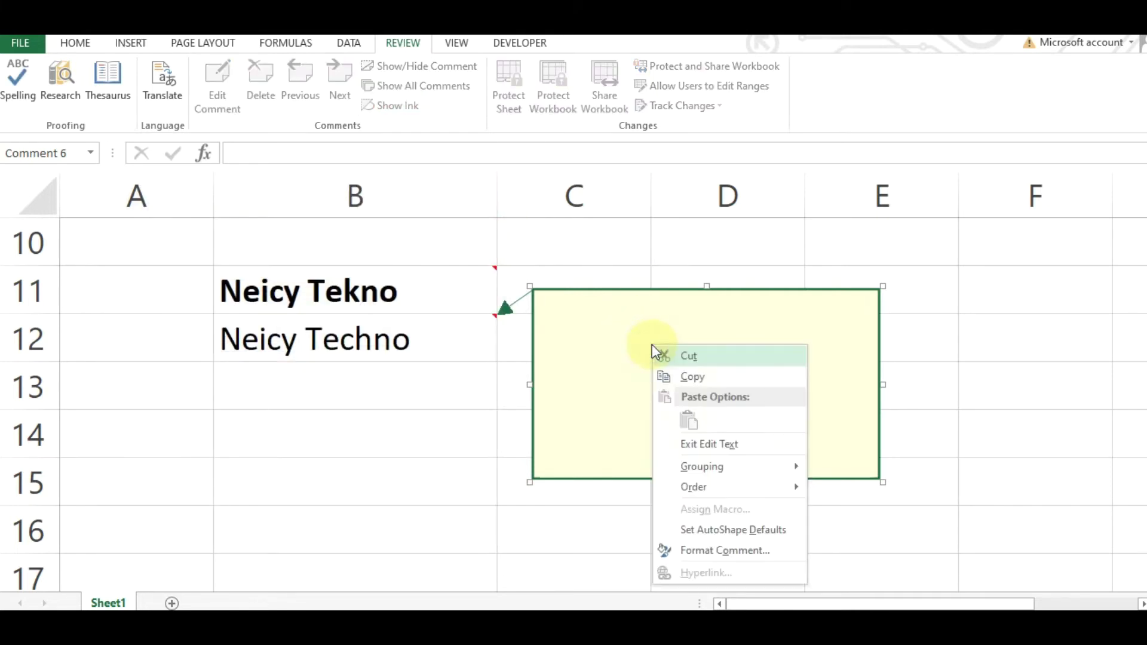
pyautogui.click(744, 549)
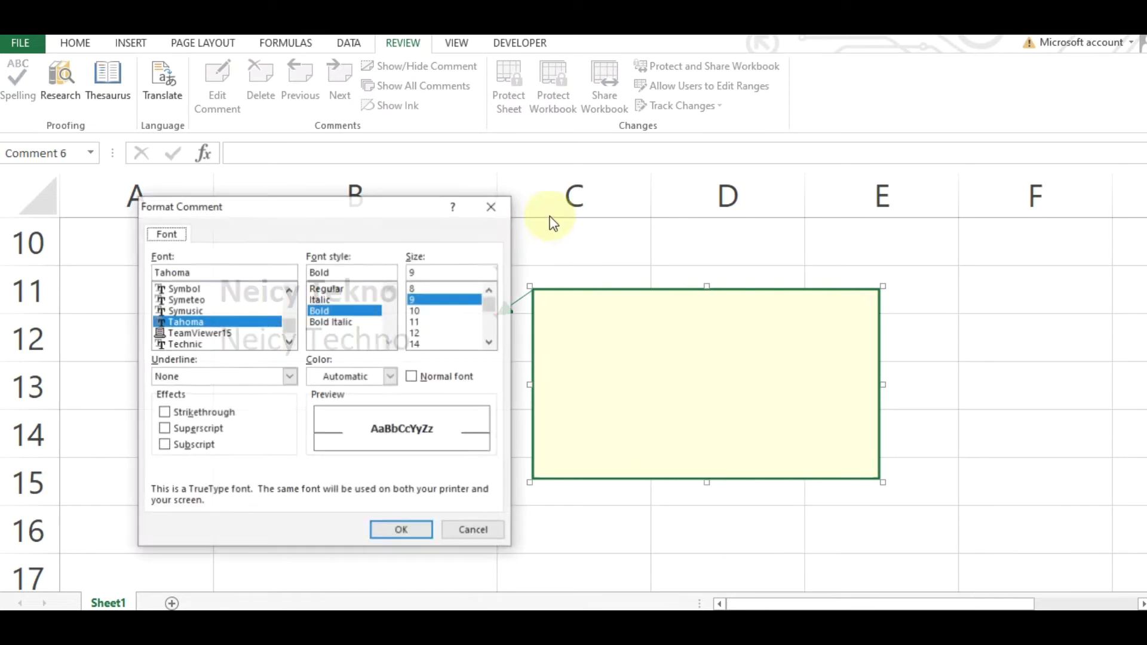
pyautogui.click(173, 234)
pyautogui.click(176, 235)
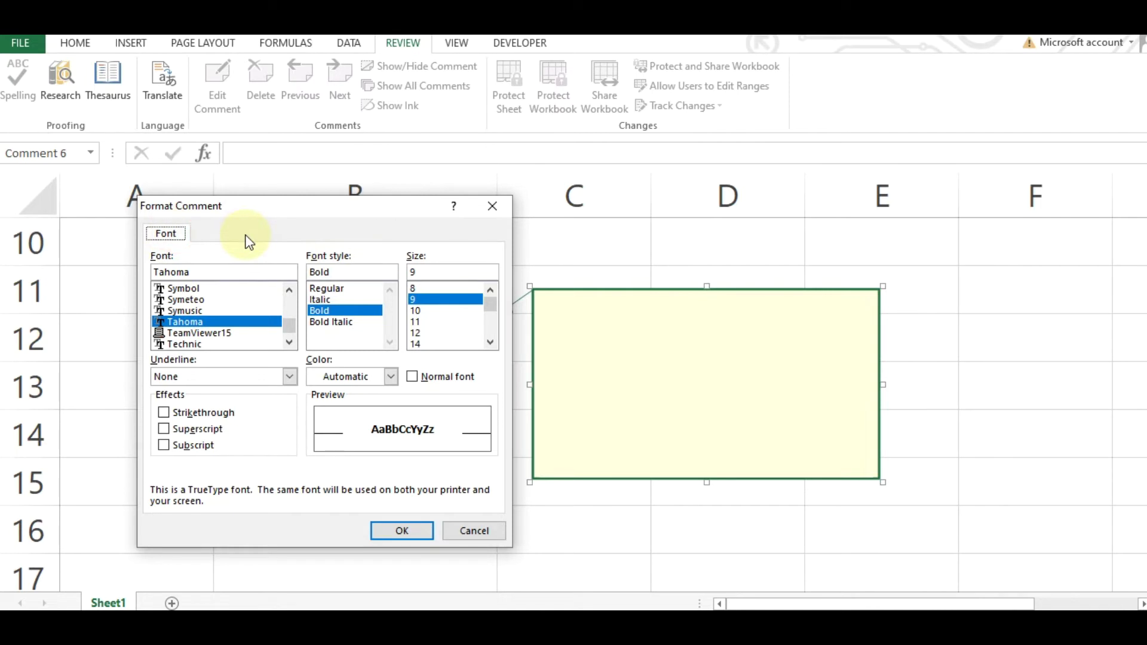
pyautogui.click(167, 234)
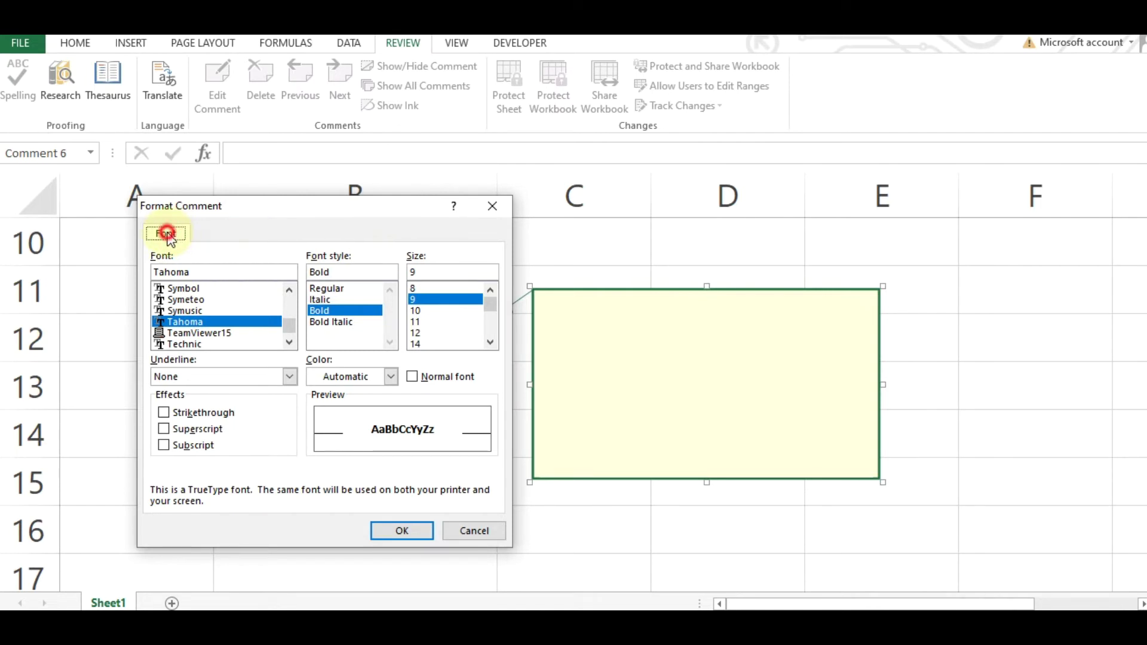
pyautogui.click(491, 210)
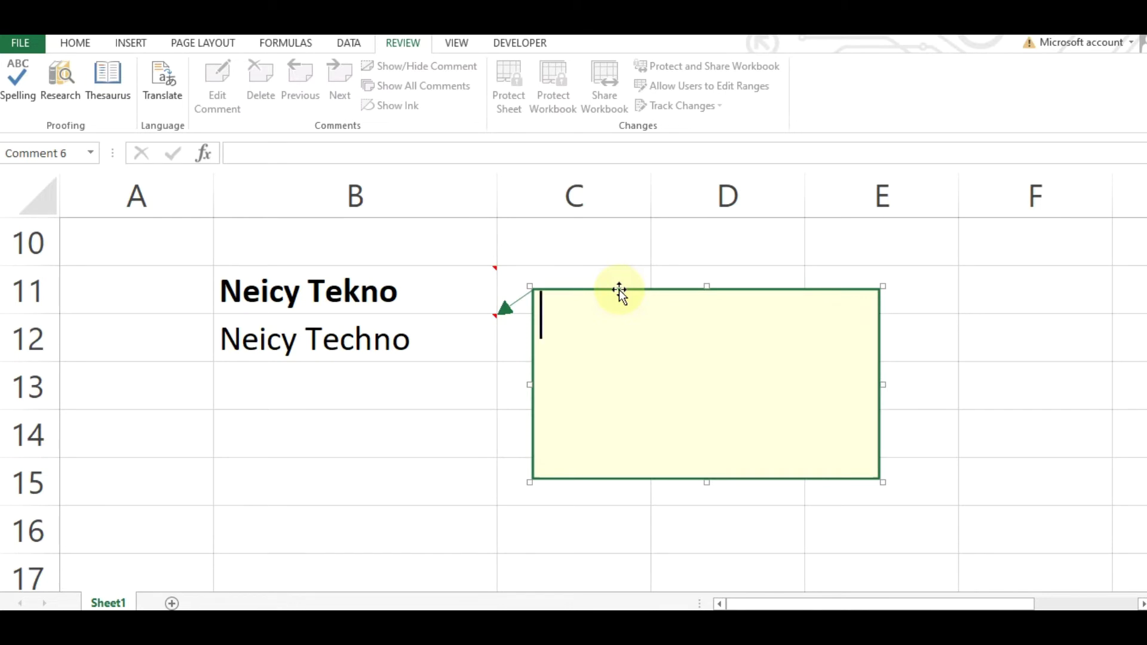
# Open Format Comment for B12's comment and show its Colors and Lines settings.
pyautogui.rightClick(619, 289)
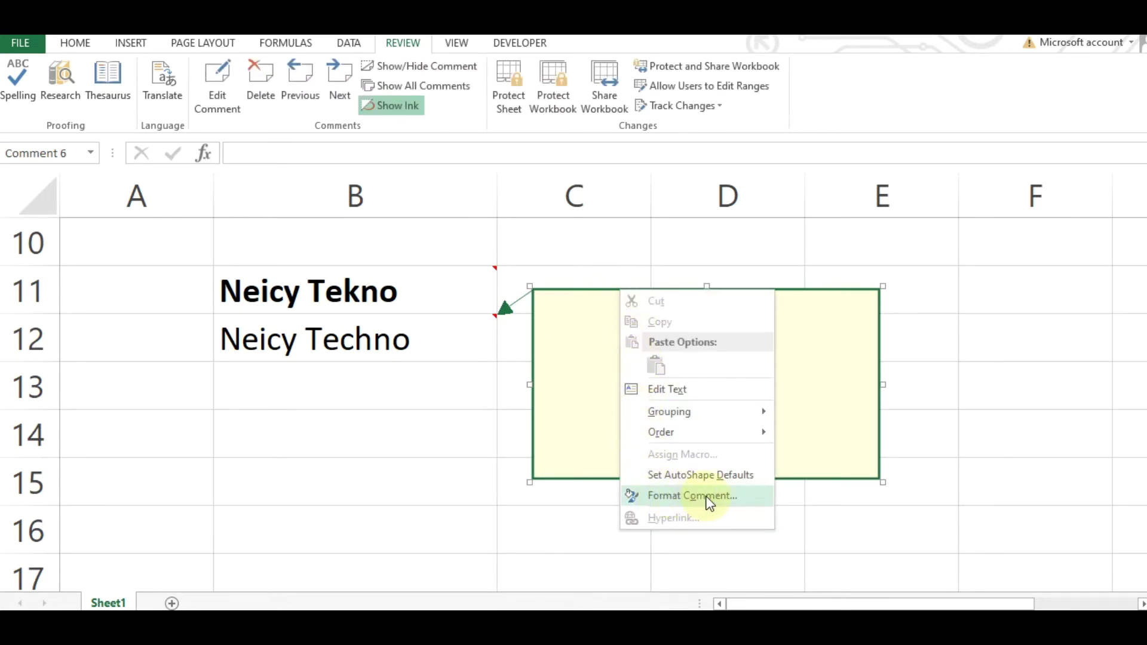
pyautogui.click(722, 496)
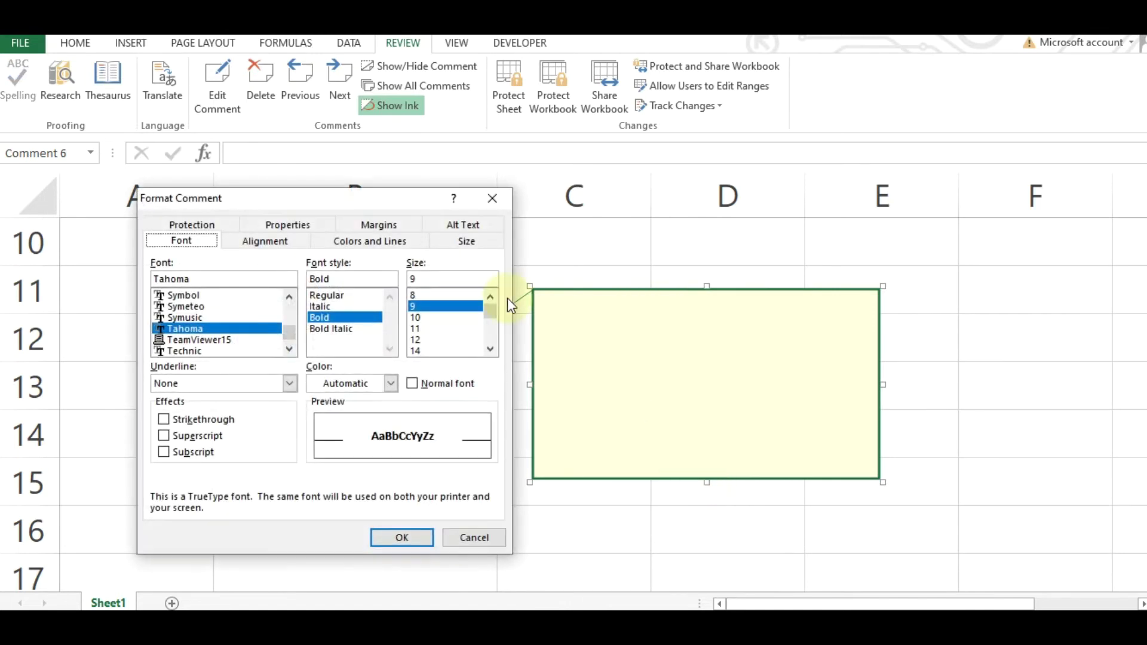
pyautogui.moveTo(353, 205); pyautogui.dragTo(325, 144)
pyautogui.click(259, 163)
pyautogui.click(333, 164)
pyautogui.click(412, 178)
pyautogui.click(340, 178)
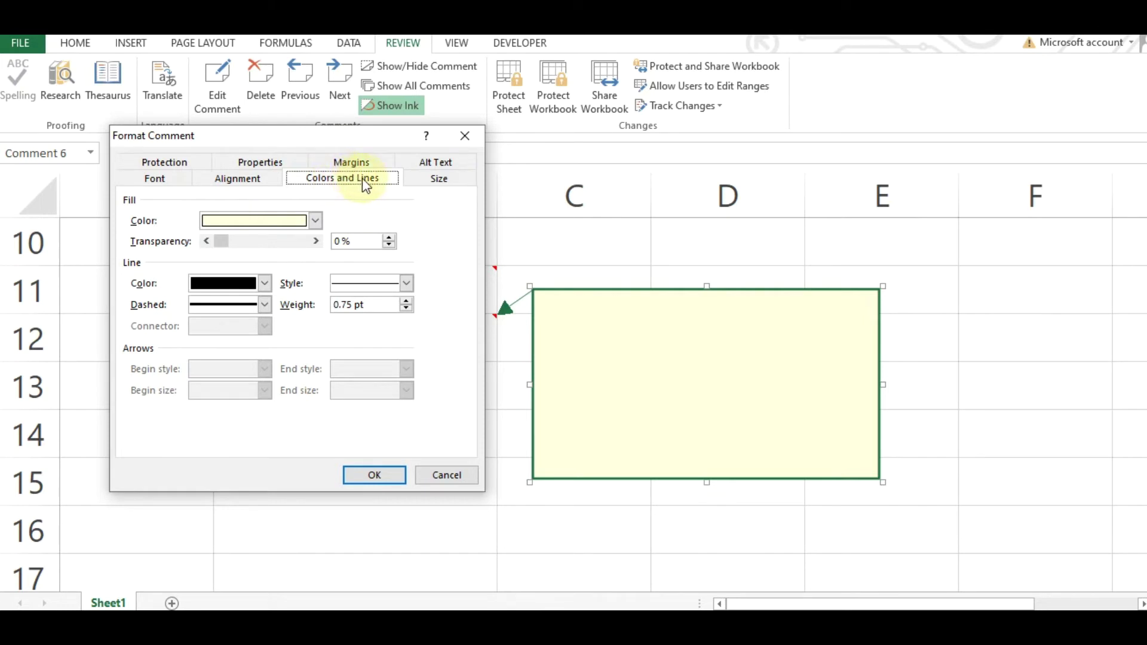
pyautogui.click(357, 178)
# From the fill colour's Fill Effects, go to the Picture option to select an image.
pyautogui.click(156, 221)
pyautogui.click(315, 221)
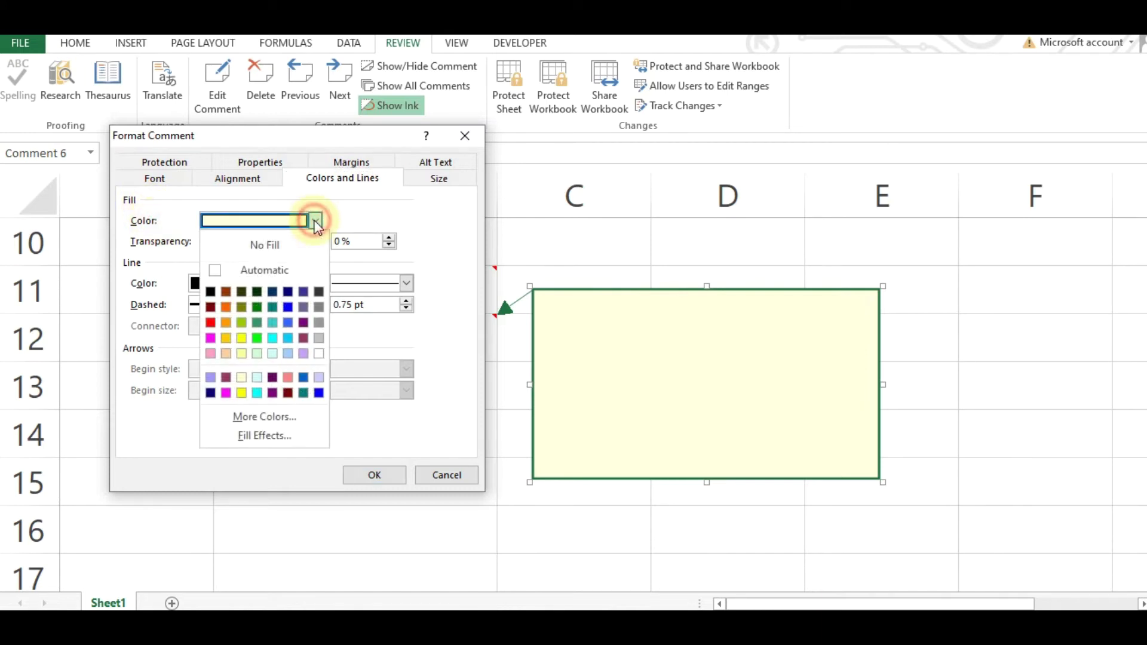
pyautogui.click(280, 435)
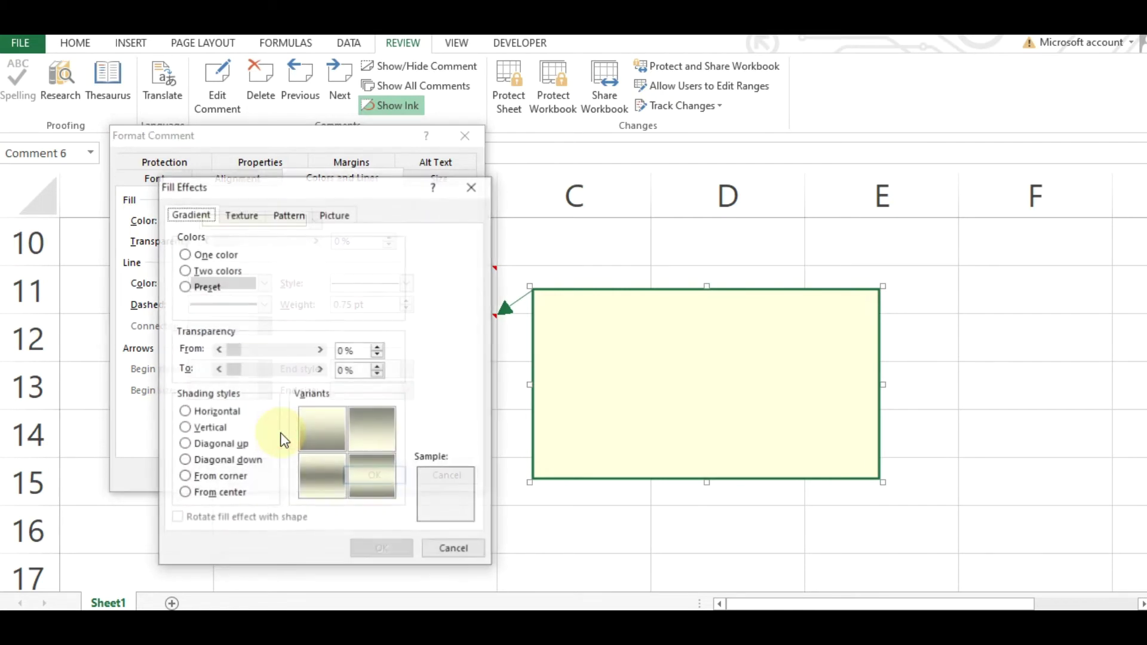
pyautogui.click(336, 214)
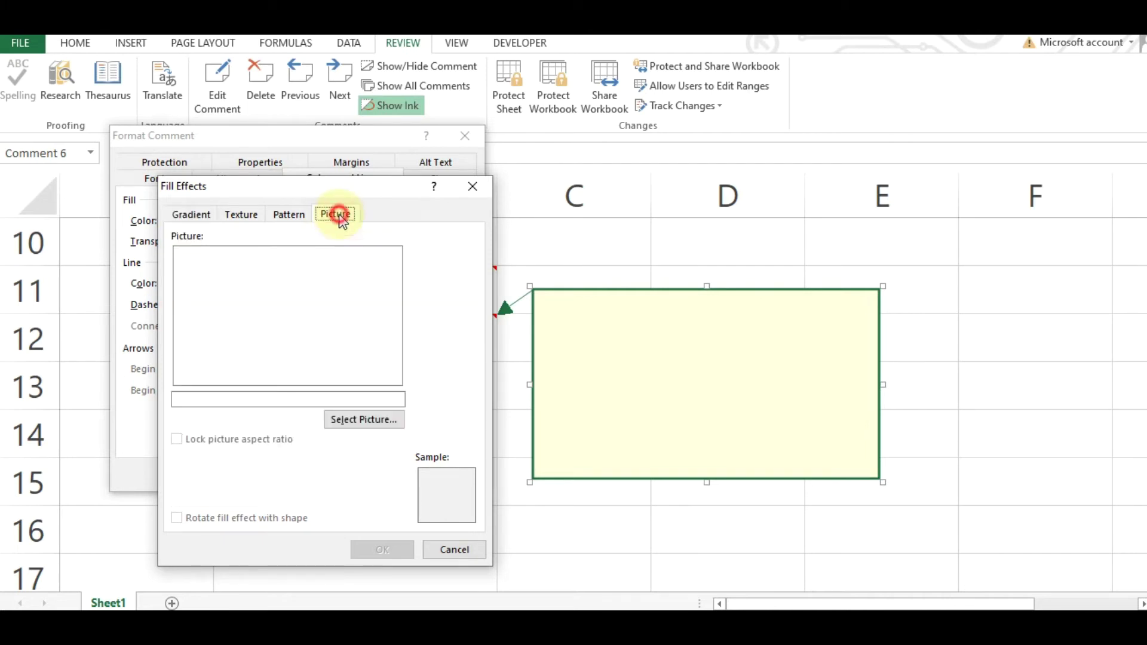
pyautogui.click(368, 423)
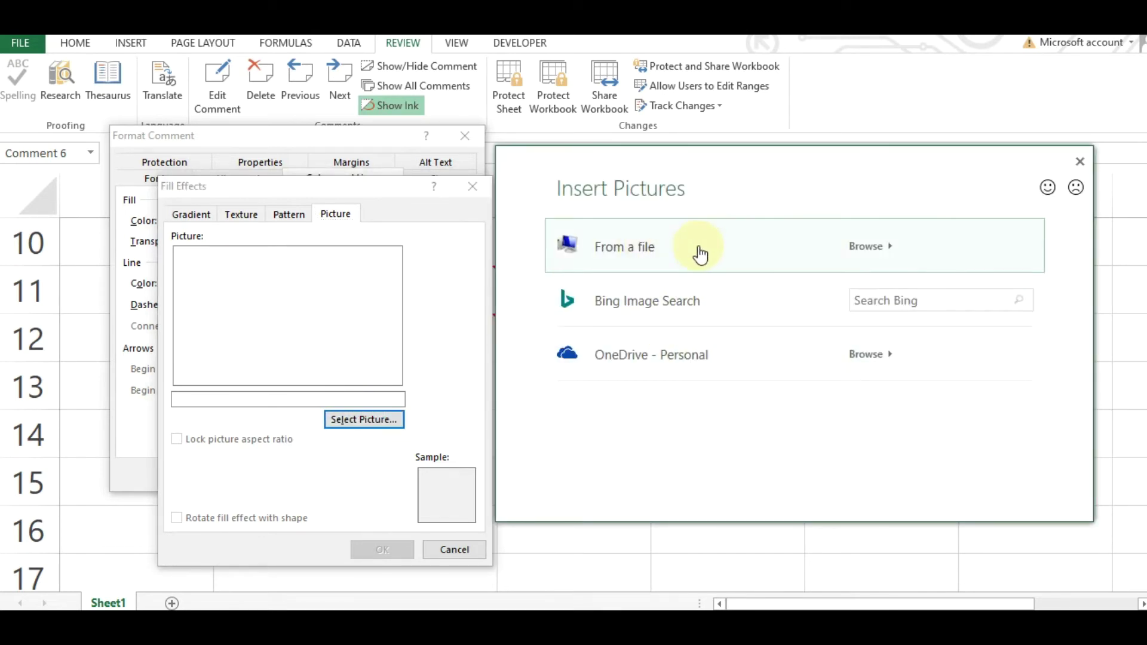
# Fill B12's comment with the red NT logo aaneicy.png, confirm both dialogs, then select B13.
pyautogui.click(652, 245)
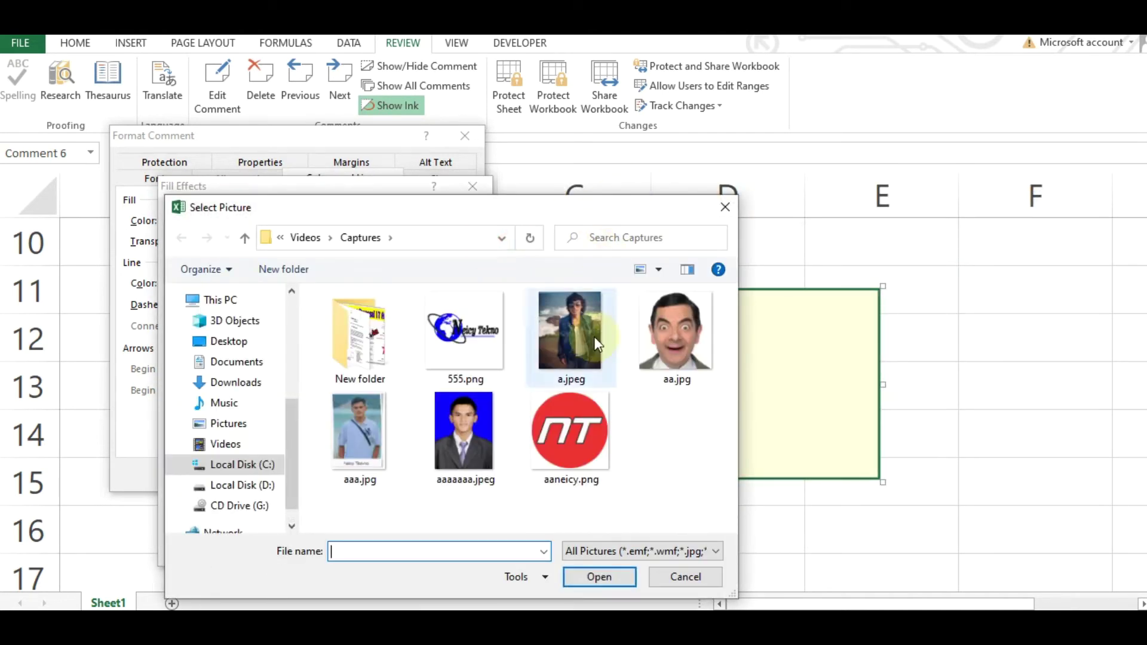
pyautogui.click(571, 425)
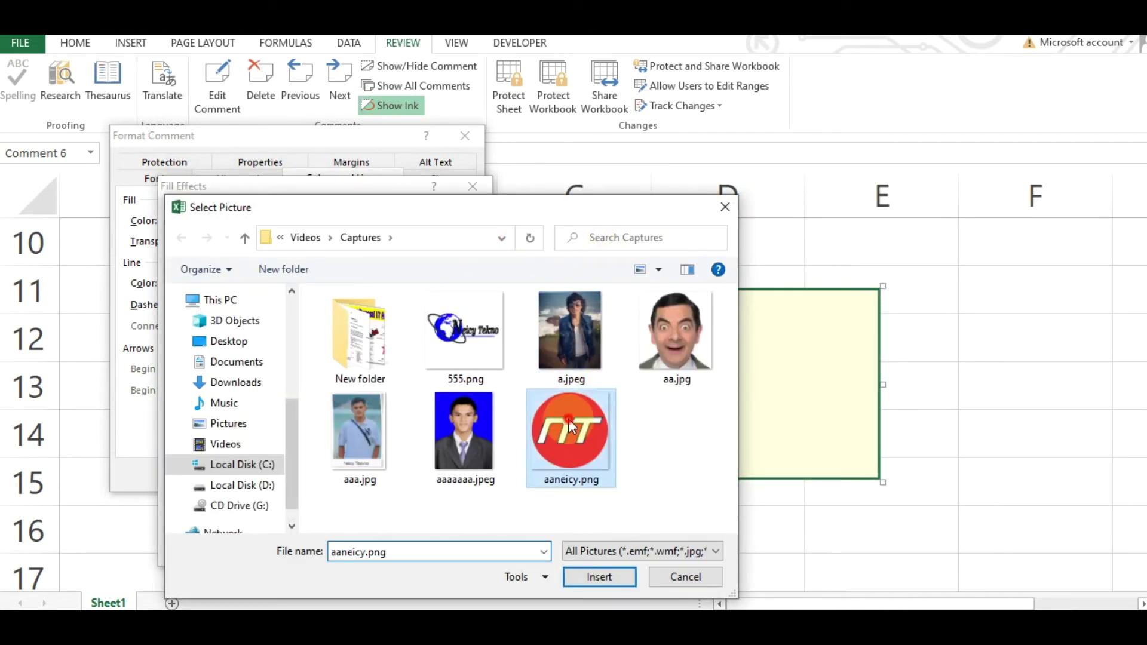
pyautogui.click(599, 578)
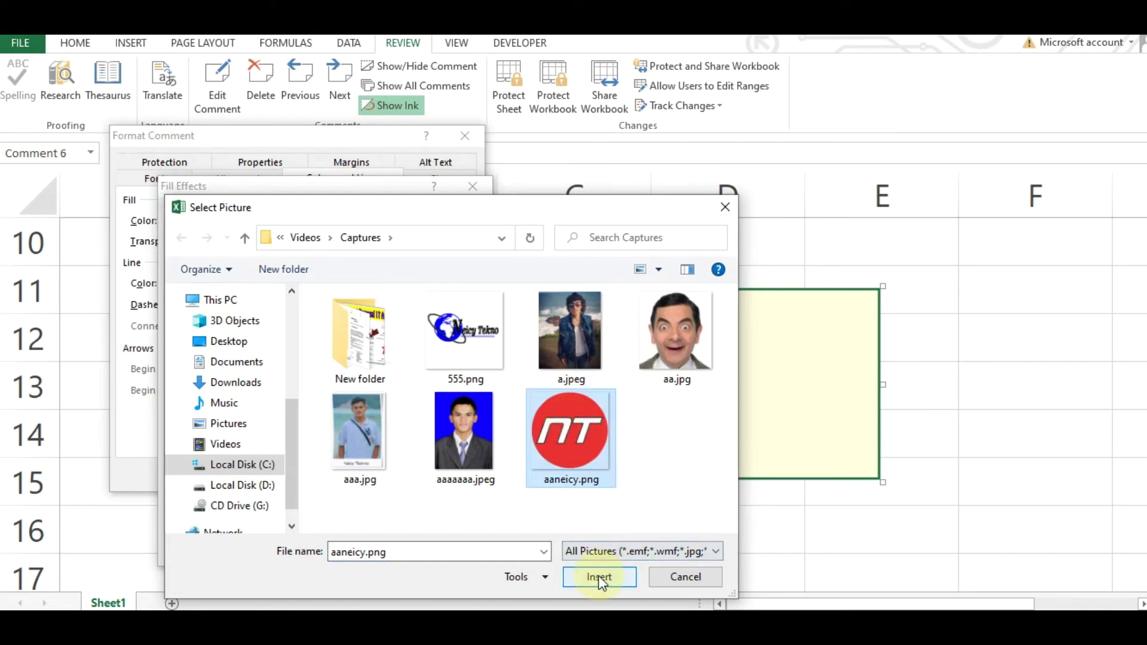
pyautogui.click(600, 577)
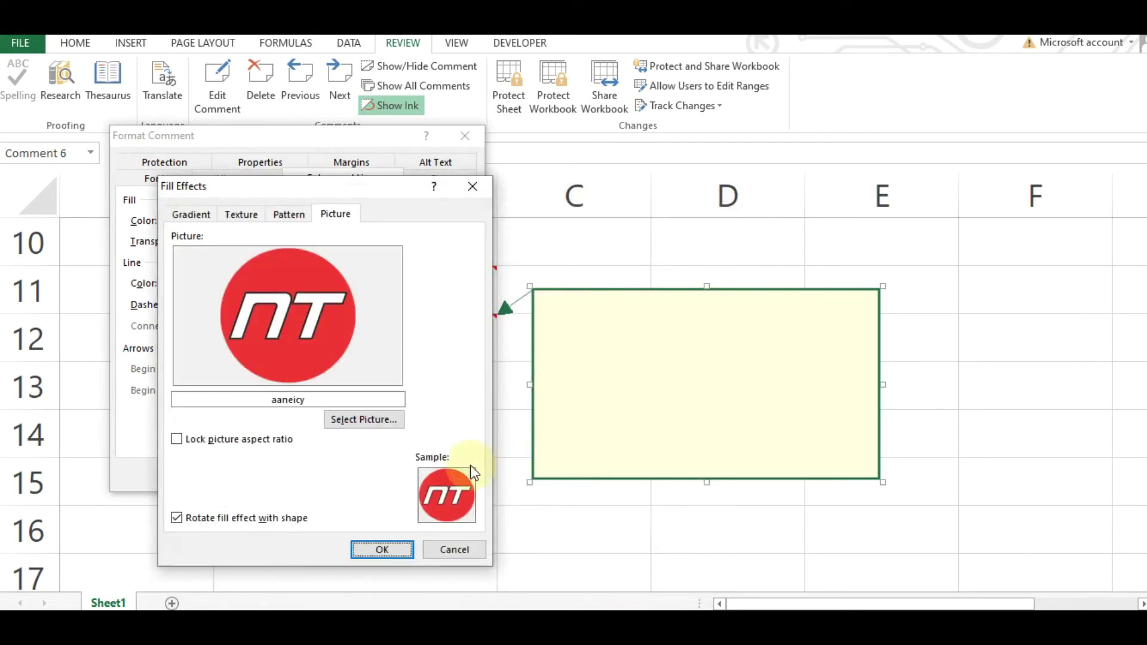
pyautogui.click(383, 550)
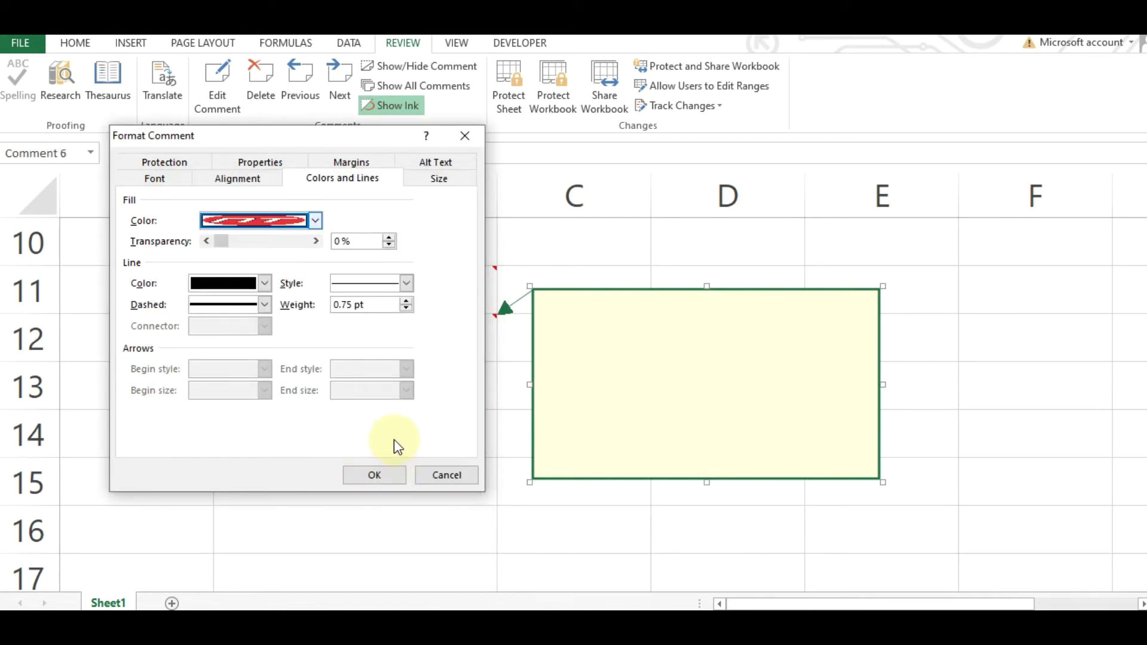
pyautogui.click(376, 475)
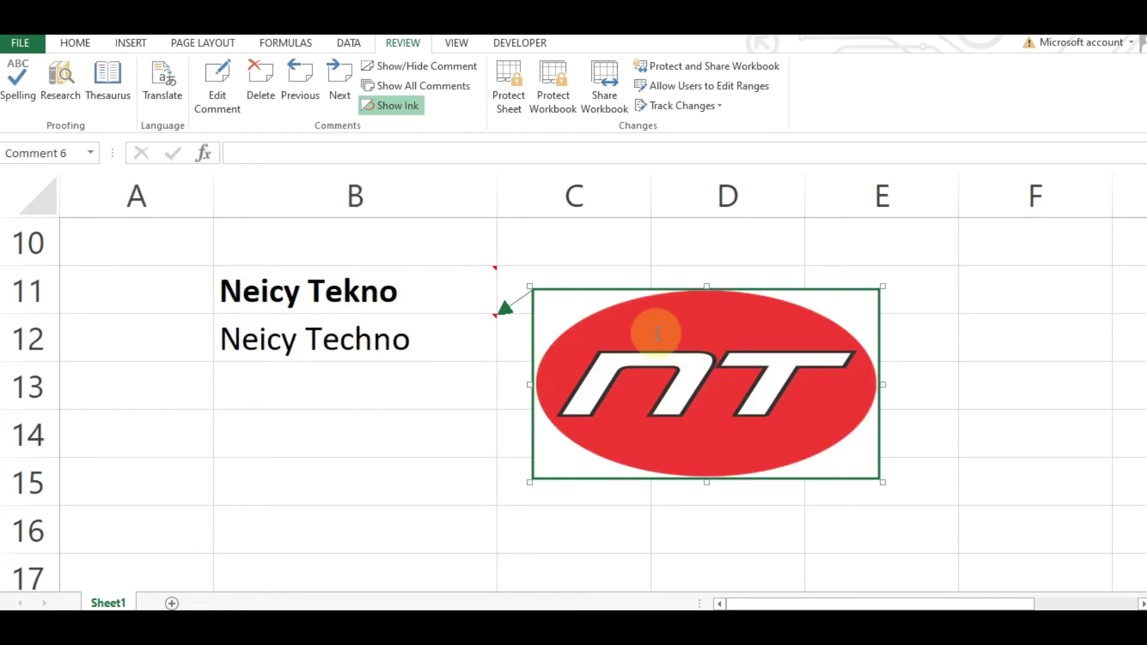
pyautogui.click(454, 392)
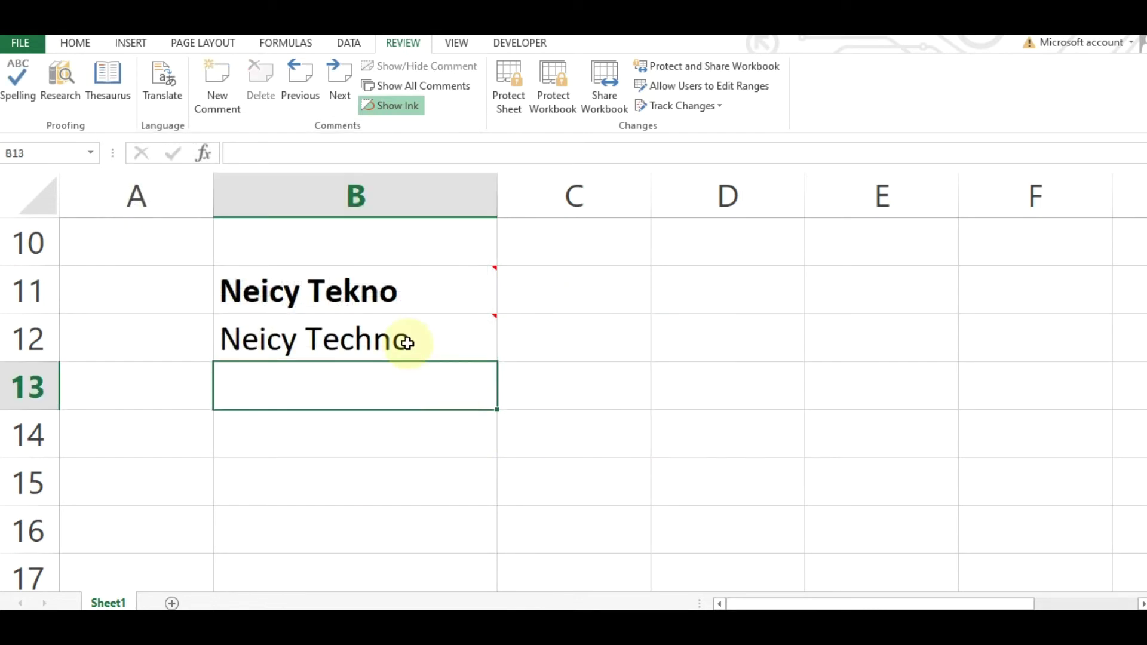
pyautogui.moveTo(354, 338)
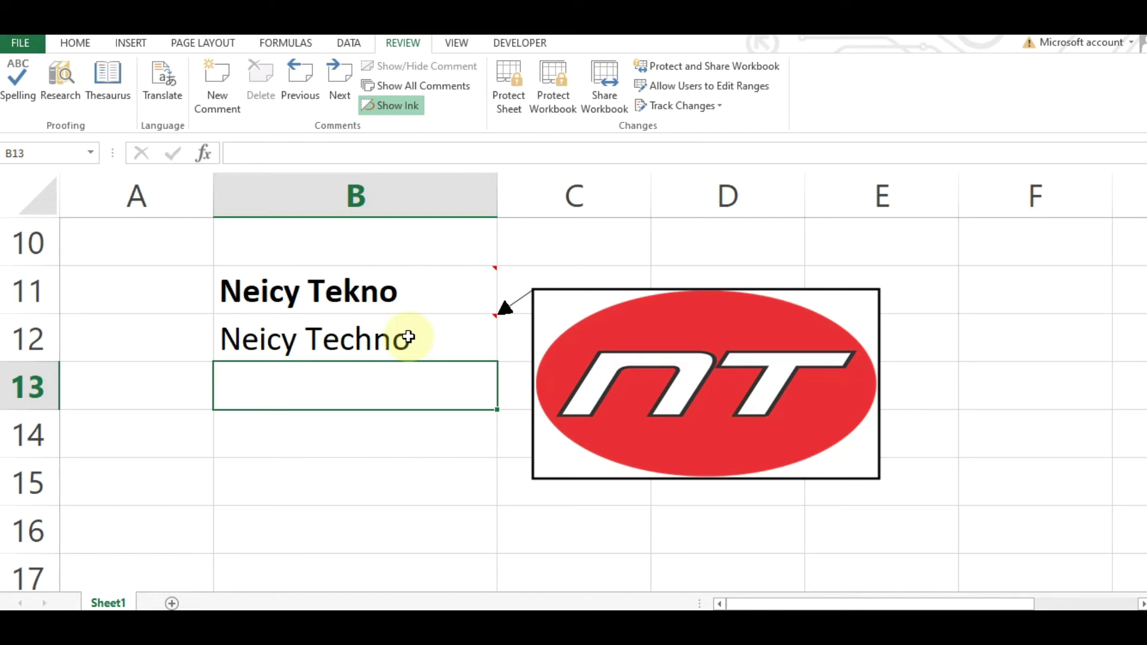
# Enter 'web neicy' in cell B14 and add a new comment to it.
pyautogui.click(408, 337)
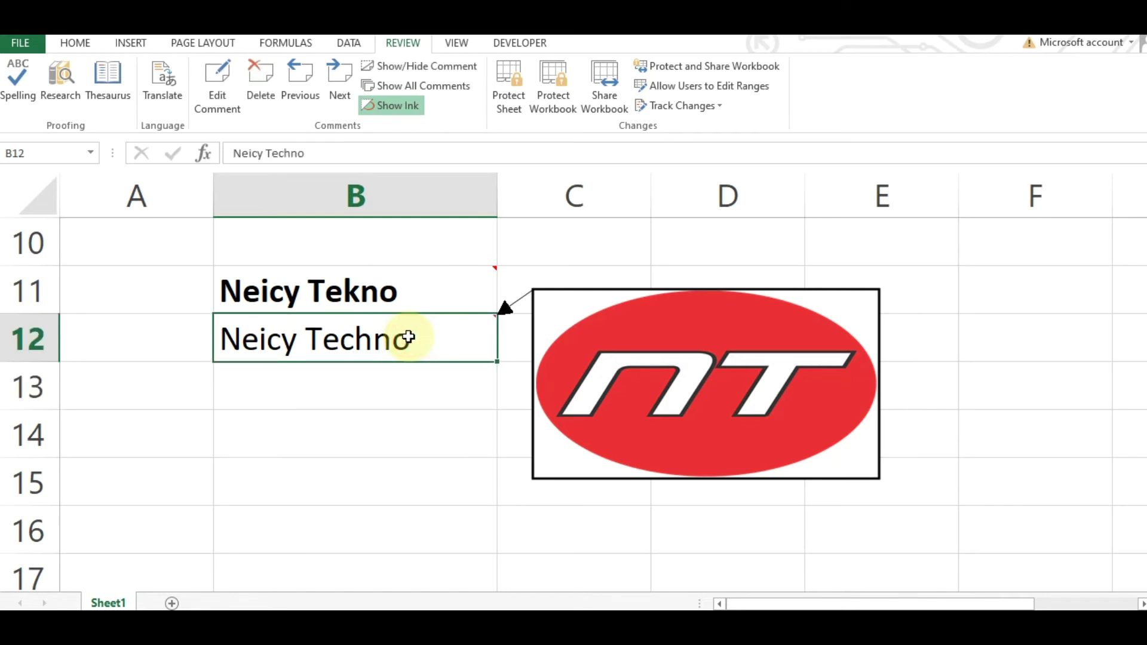
pyautogui.click(354, 432)
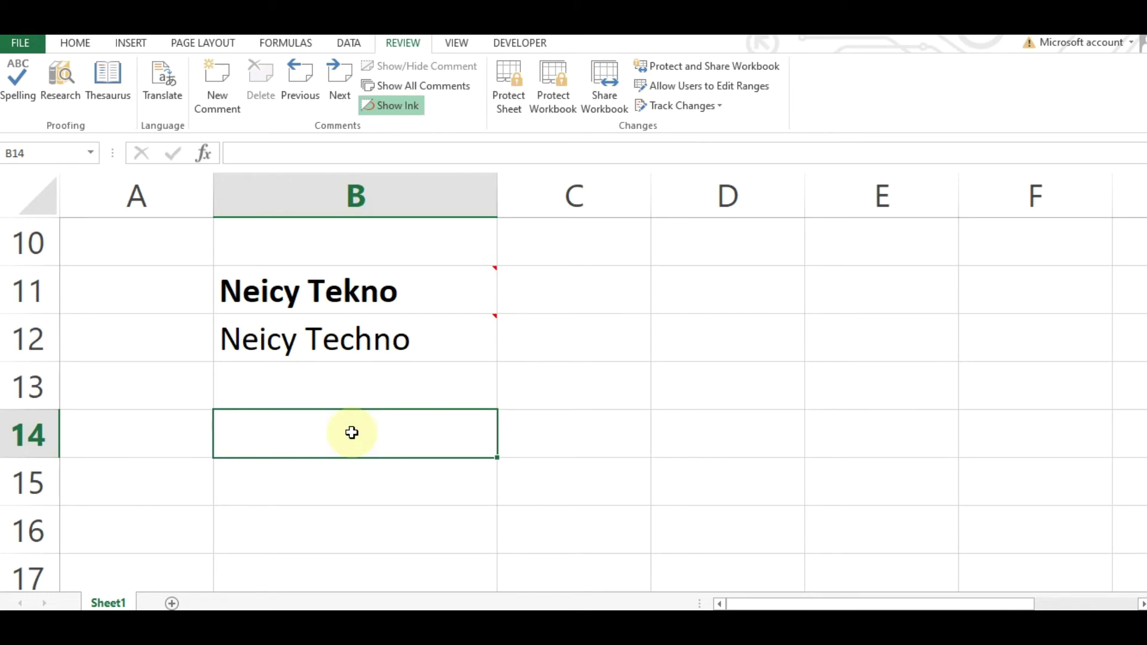
pyautogui.write('web neicy')
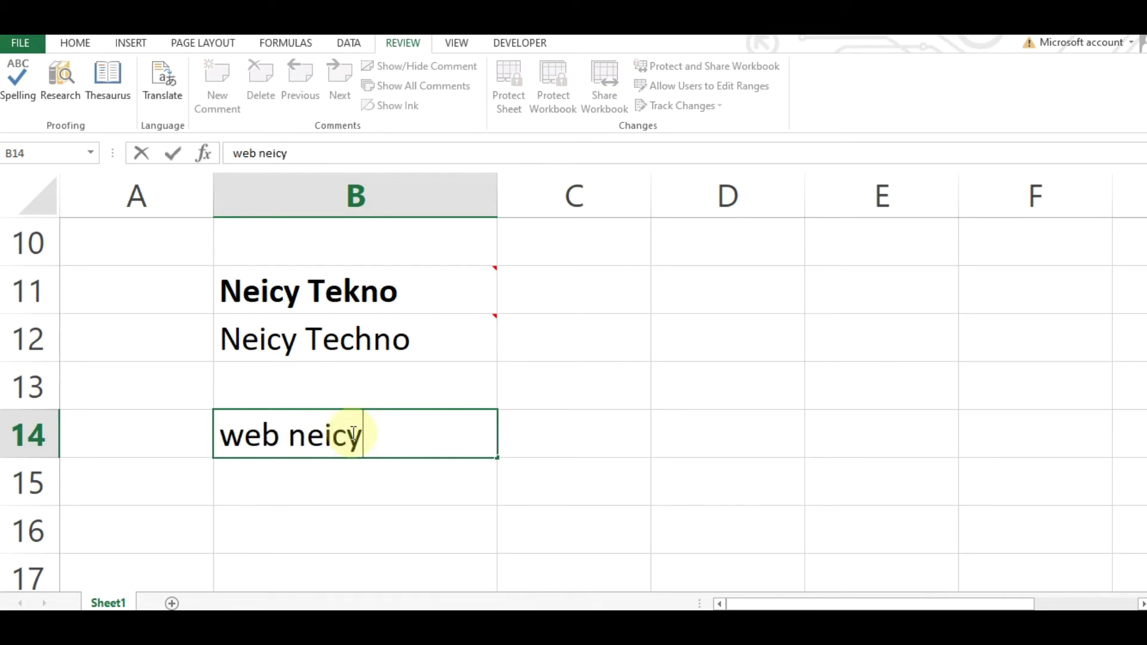
pyautogui.click(554, 445)
pyautogui.click(372, 445)
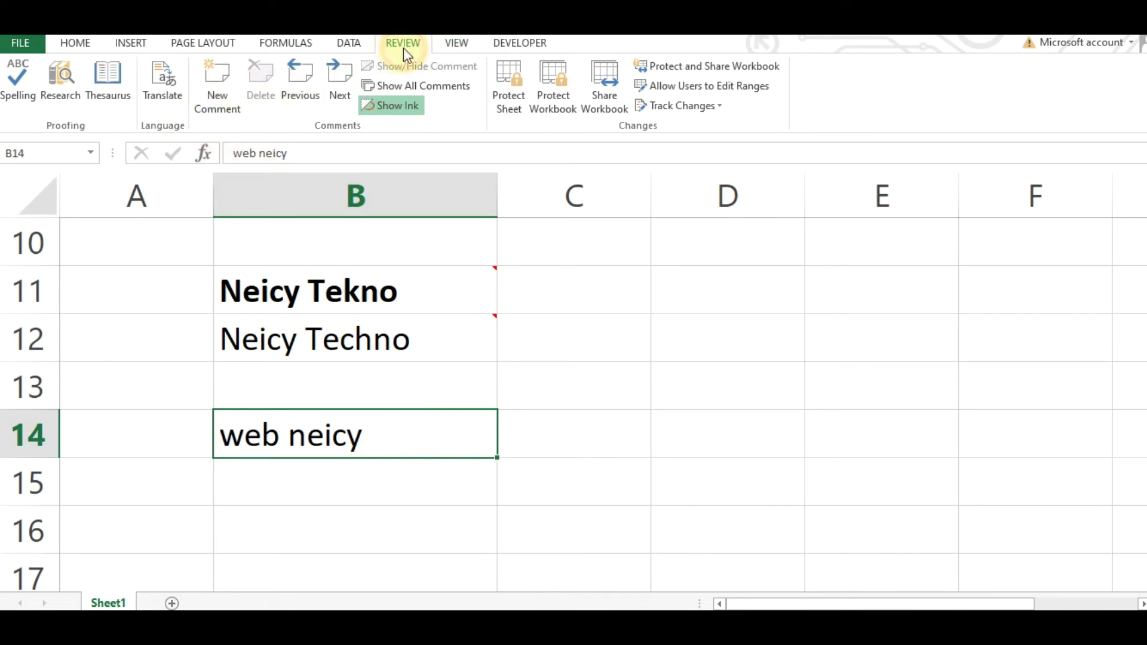
pyautogui.click(212, 96)
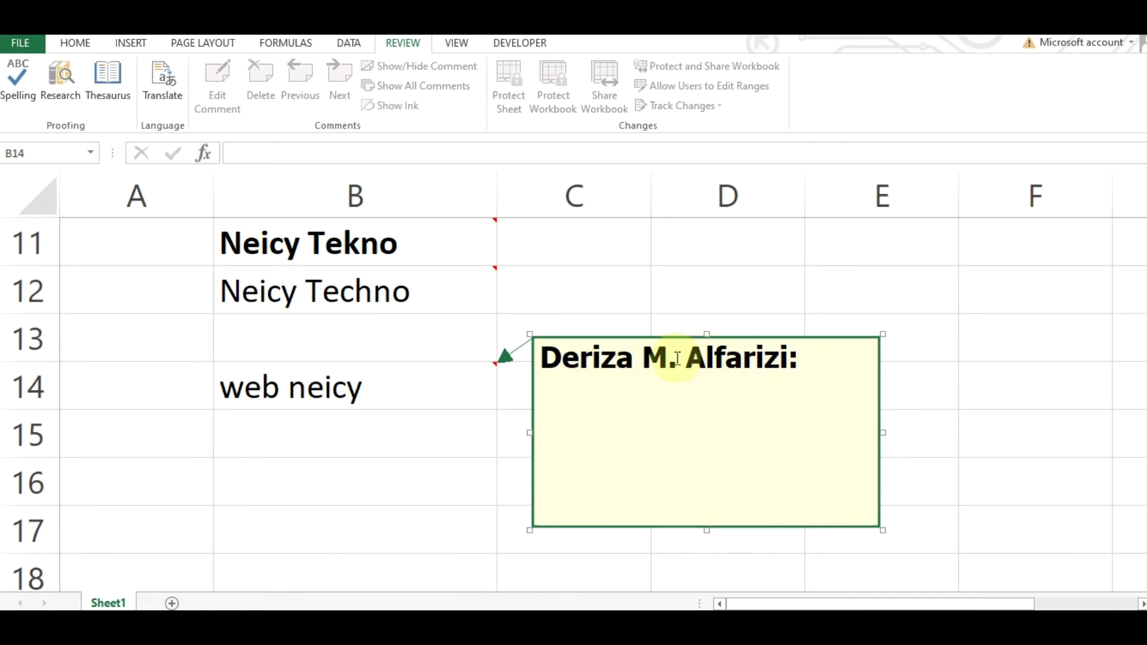
# Select the new B14 comment box and bring up its context menu.
pyautogui.click(621, 419)
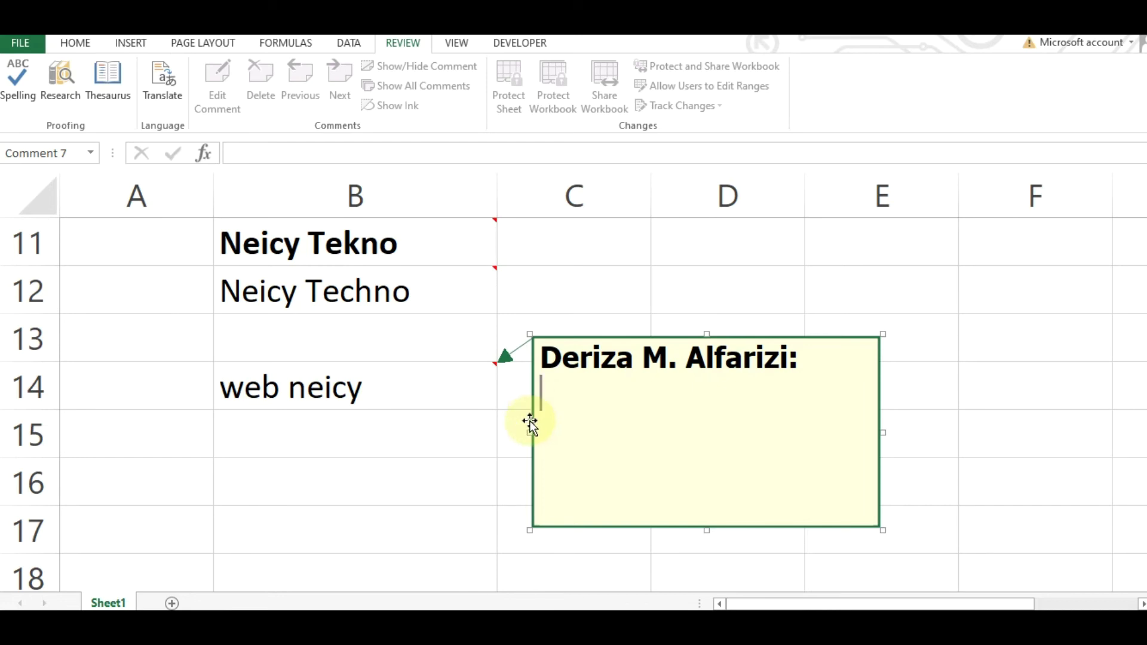
pyautogui.rightClick(532, 450)
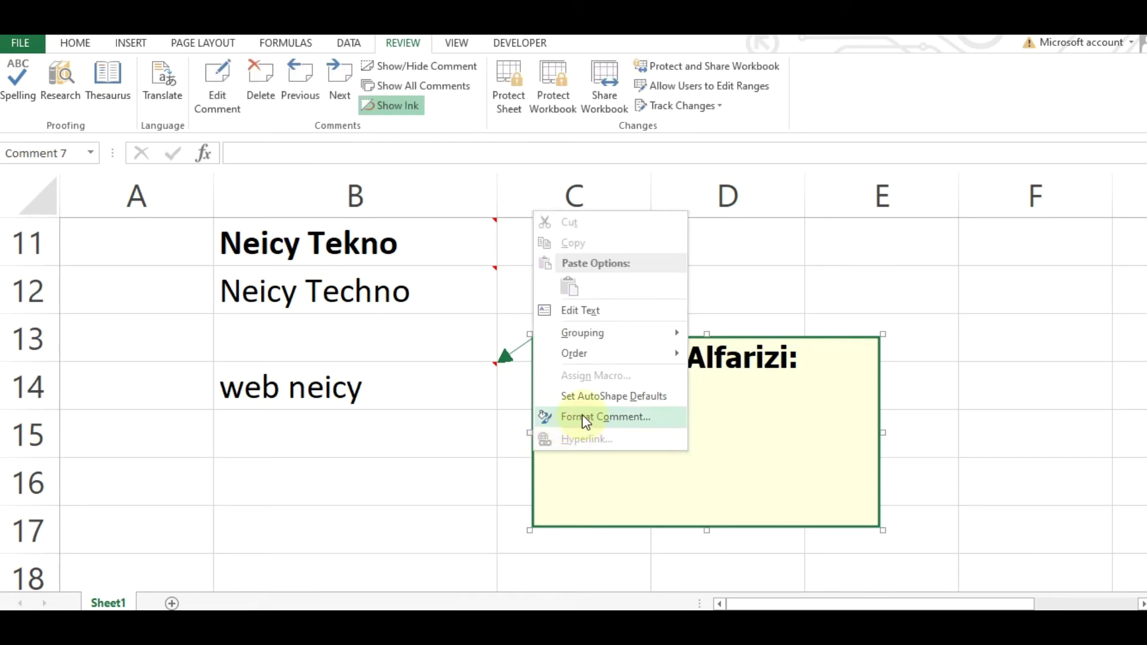
# Reach the picture selection for B14's comment fill via Format Comment and Fill Effects.
pyautogui.click(604, 422)
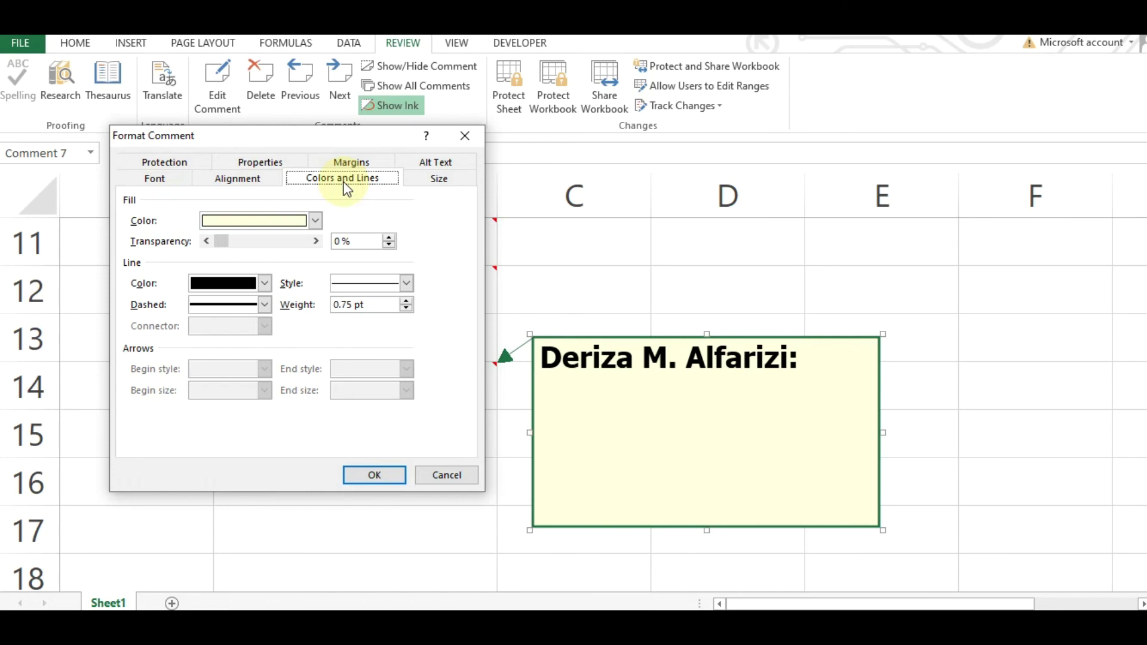
pyautogui.click(314, 220)
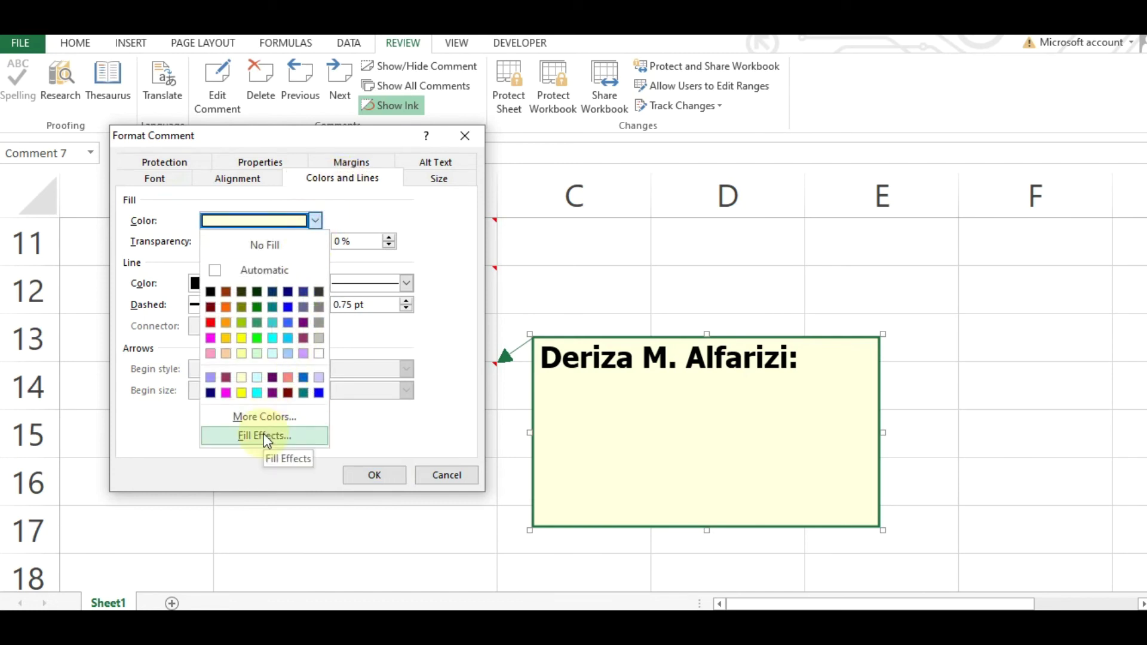
pyautogui.click(298, 436)
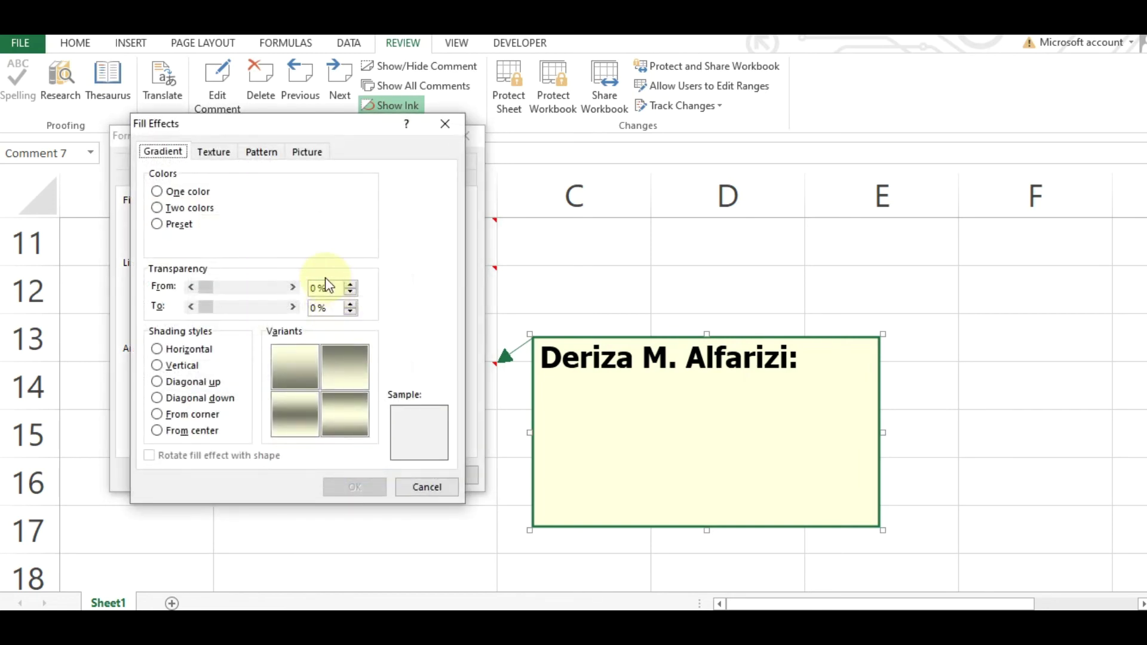
pyautogui.click(307, 152)
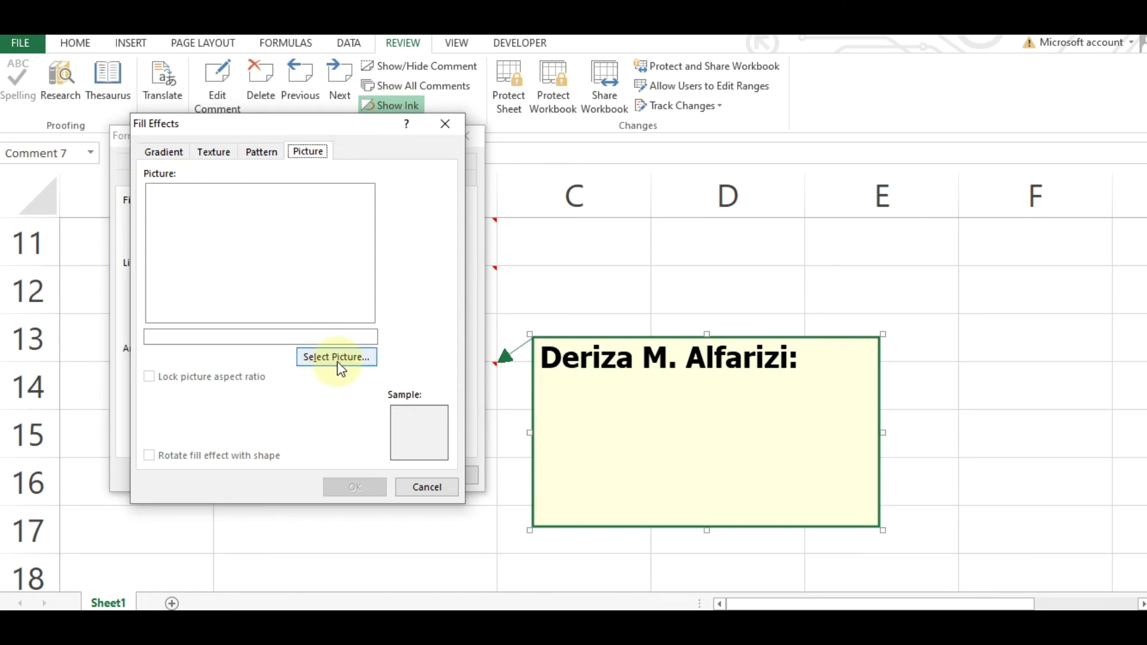
pyautogui.click(339, 360)
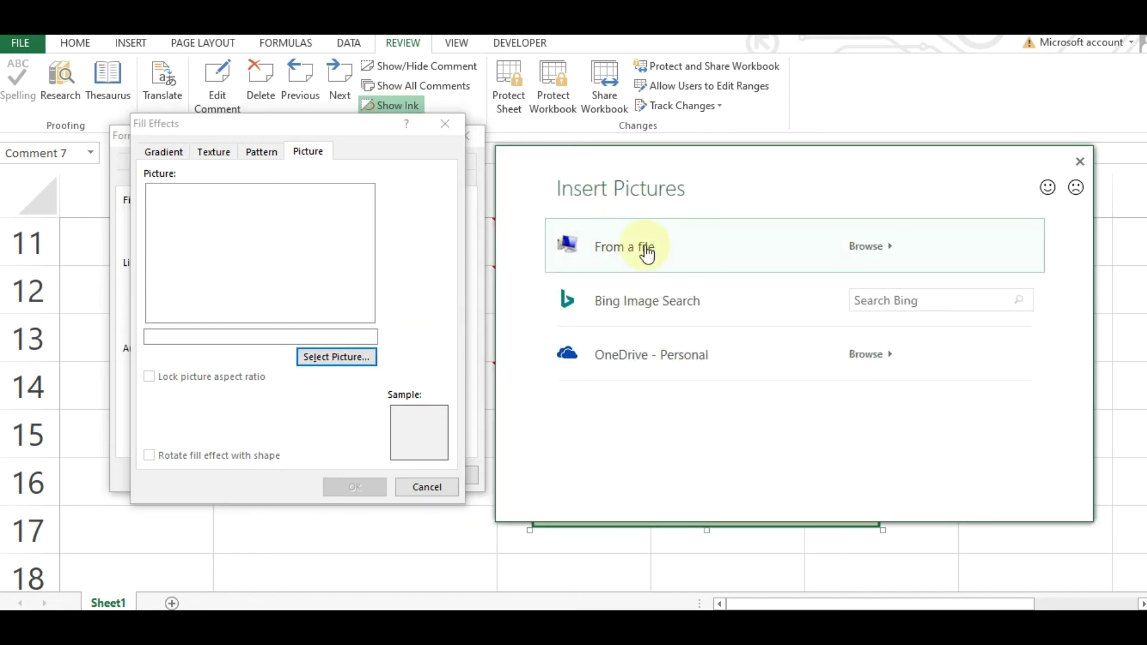
# Fill B14's comment with the Neicy Tekno globe logo 555.png, confirm both dialogs, then select B16.
pyautogui.click(657, 245)
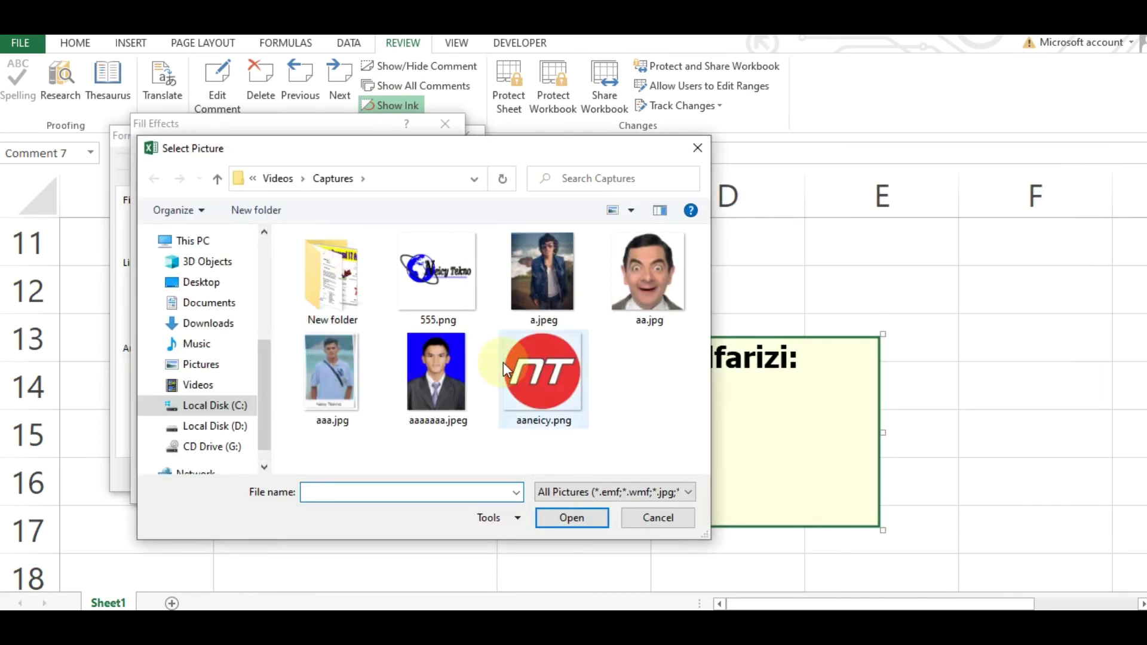
pyautogui.click(436, 272)
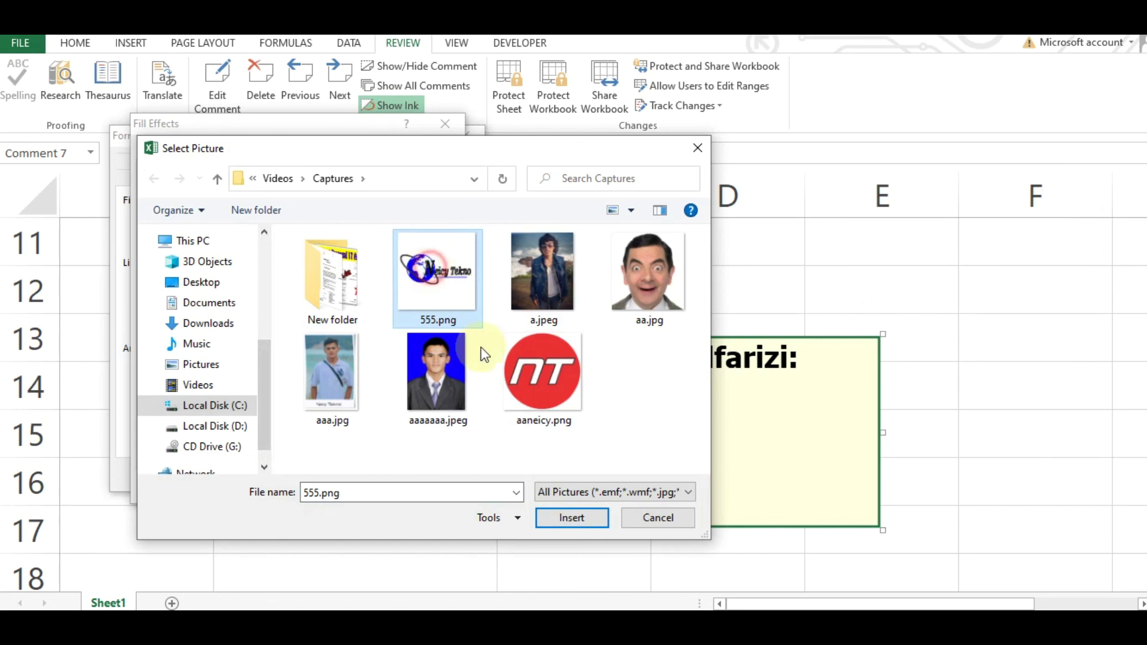
pyautogui.click(568, 519)
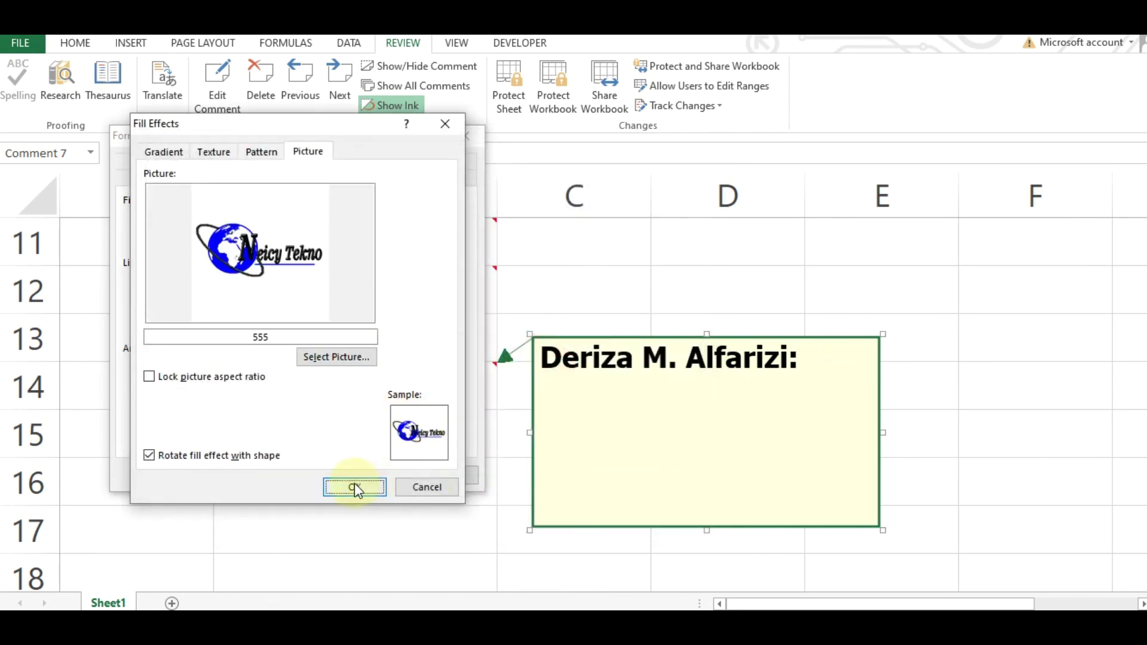
pyautogui.click(354, 486)
pyautogui.click(374, 474)
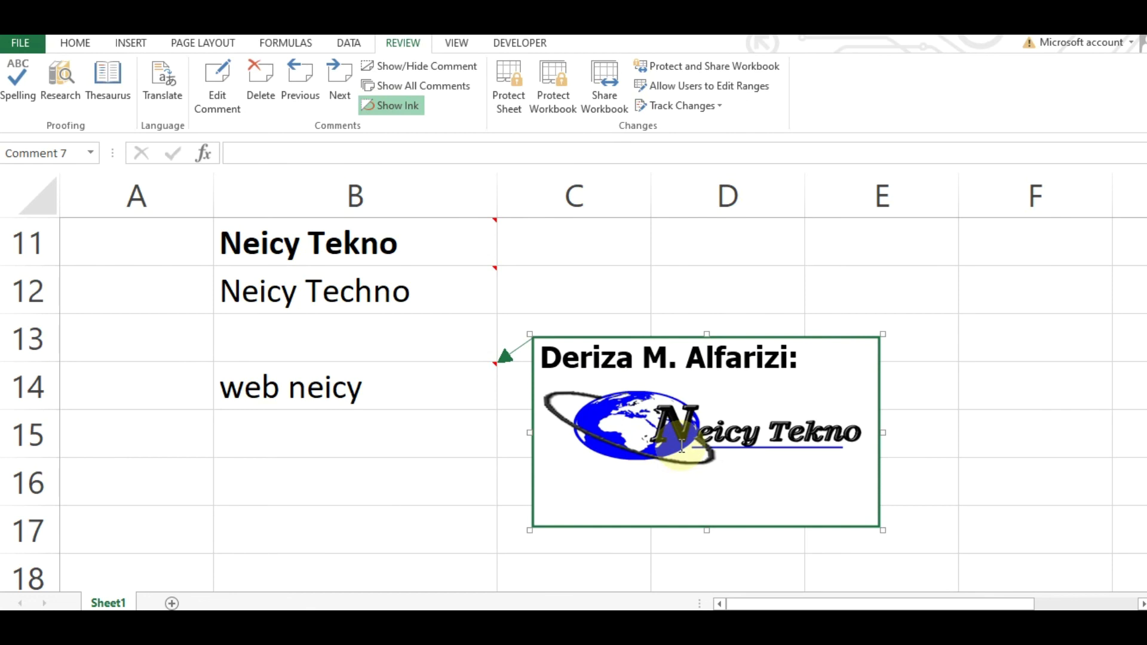
pyautogui.click(312, 468)
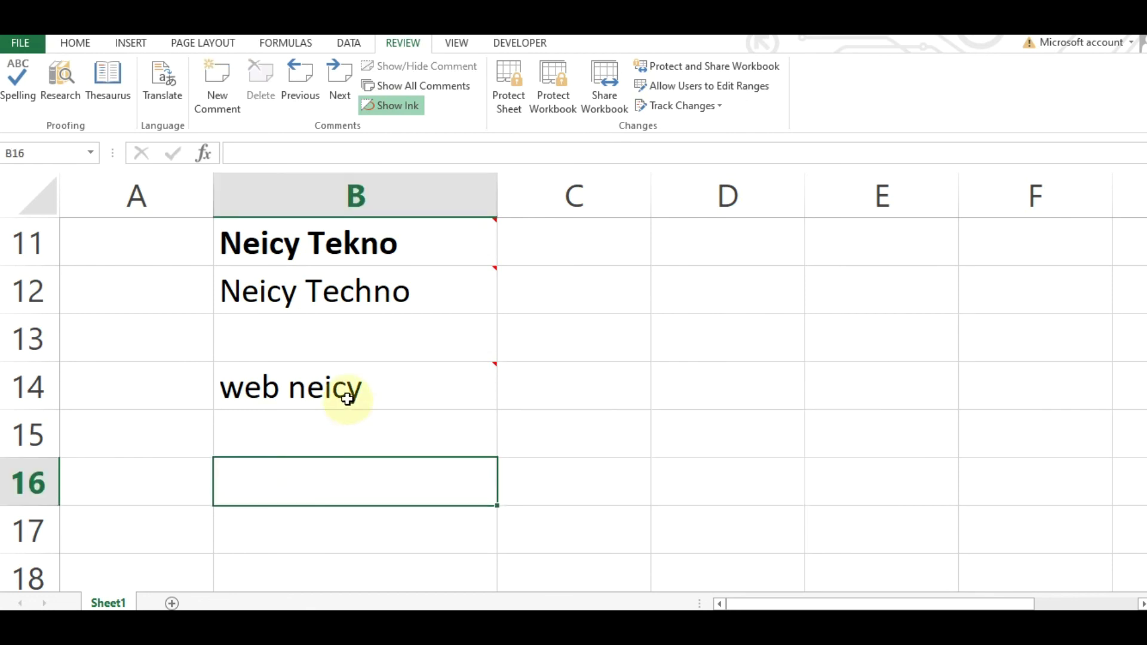